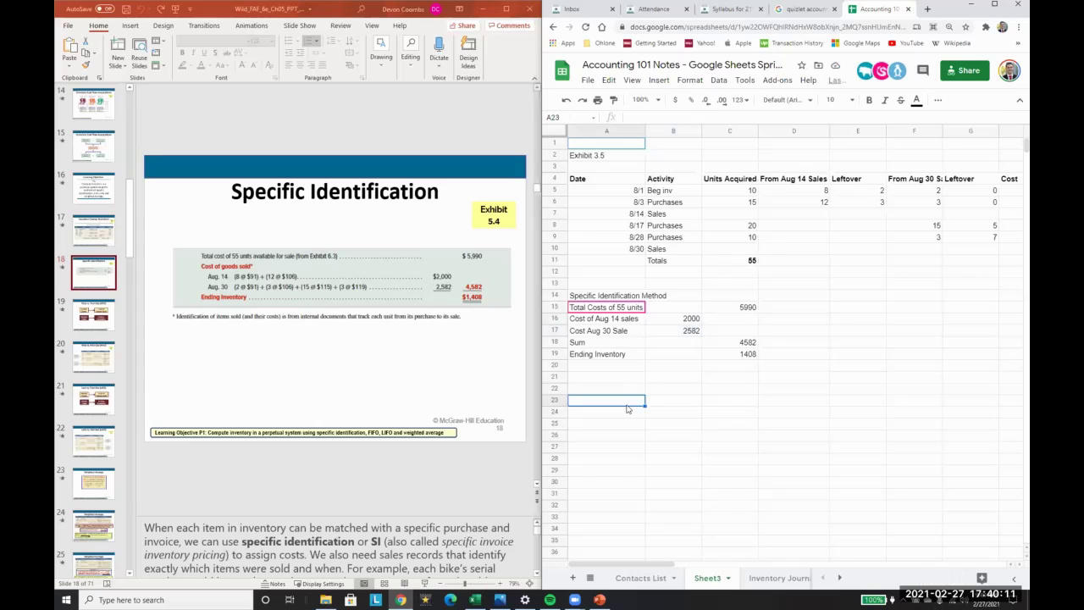
# Switch to PowerPoint and show the First-In, First-Out (FIFO) overview on slide 19
pyautogui.press('super+Up')
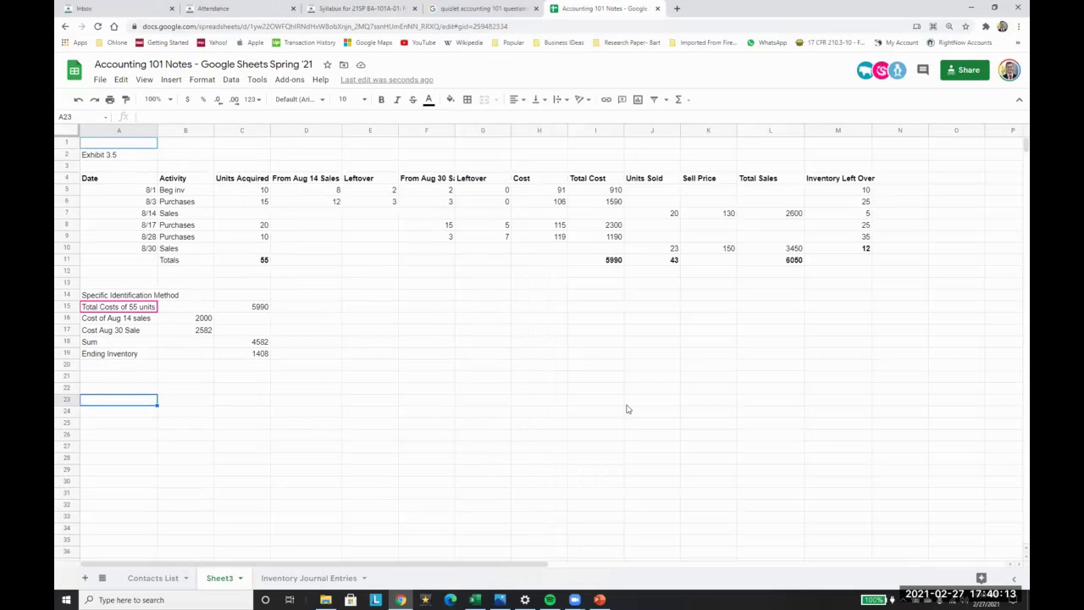
pyautogui.press('Down')
pyautogui.press('super+Down')
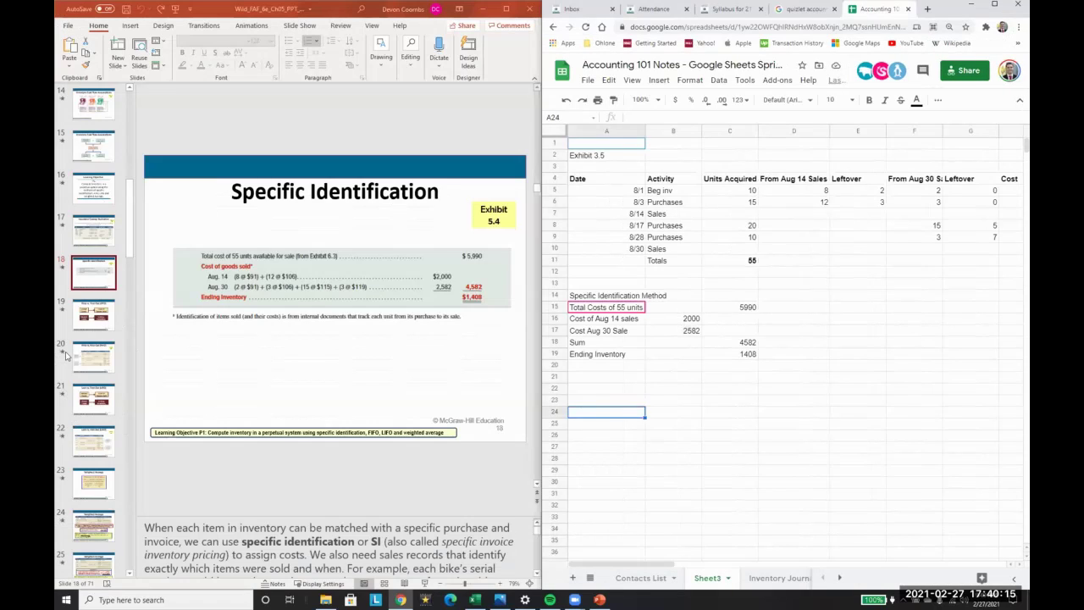
pyautogui.click(91, 360)
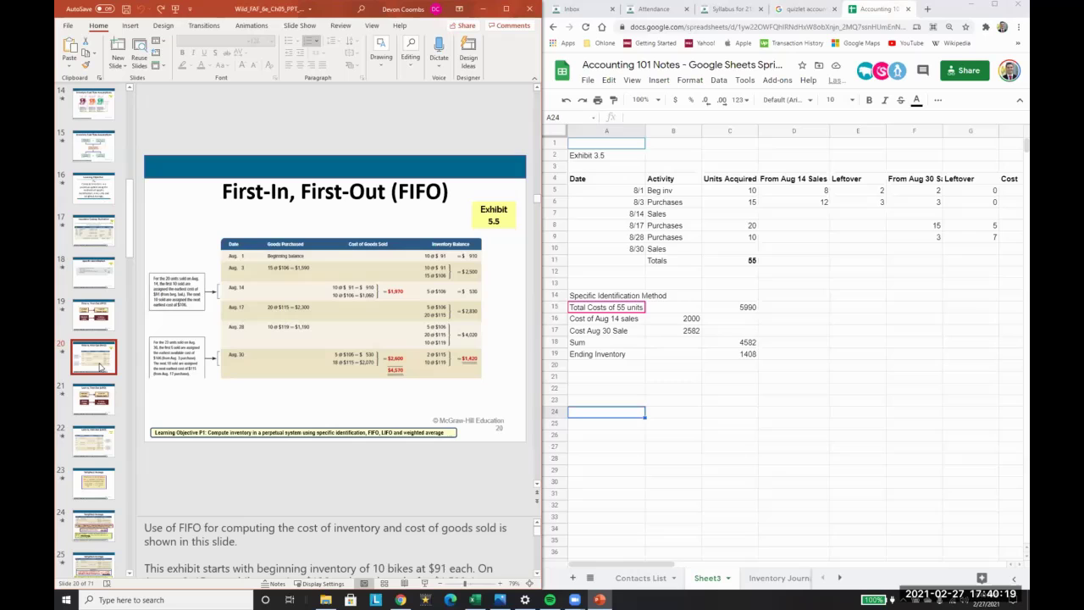
pyautogui.click(88, 310)
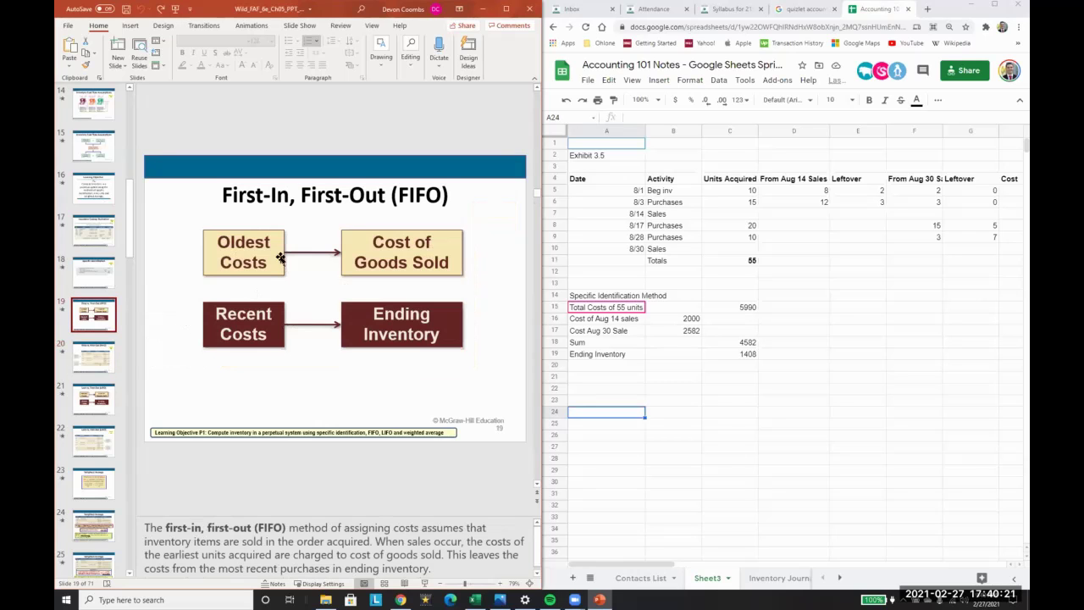
# In Google Sheets, bold the Specific Identification Method heading and add a bold "FIFO Method" heading in cell A22
pyautogui.click(604, 298)
pyautogui.hotkey('ctrl', 'b')
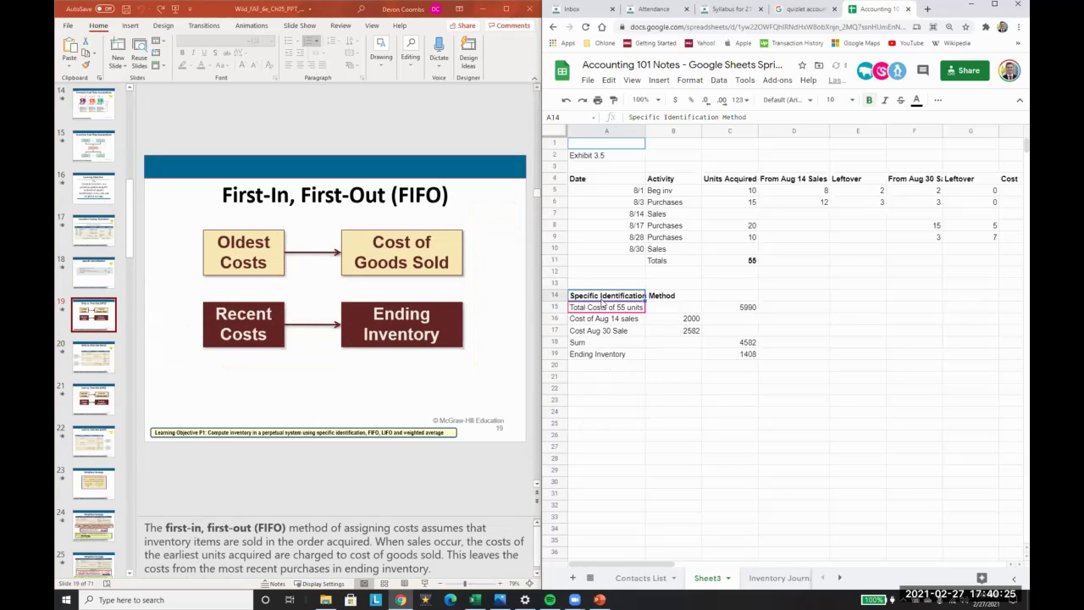
pyautogui.press('Down')
pyautogui.press('Down')
pyautogui.press('Down')
pyautogui.press('Down')
pyautogui.press('Down')
pyautogui.press('Down')
pyautogui.press('Down')
pyautogui.press('Down')
pyautogui.write('fIF')
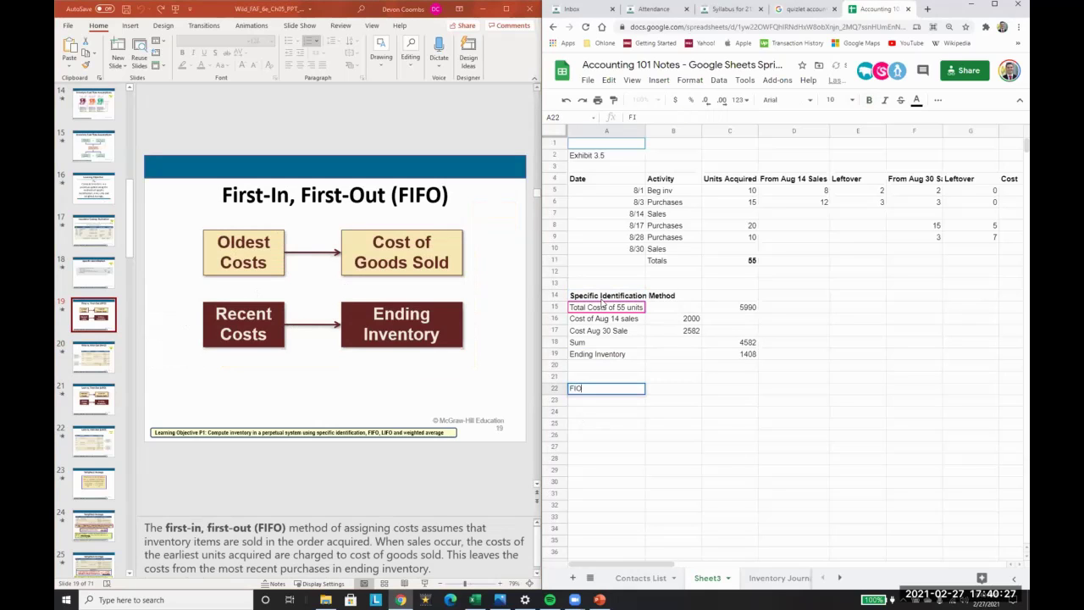
pyautogui.write('O Method')
pyautogui.press('Return')
pyautogui.press('Up')
pyautogui.hotkey('ctrl', 'b')
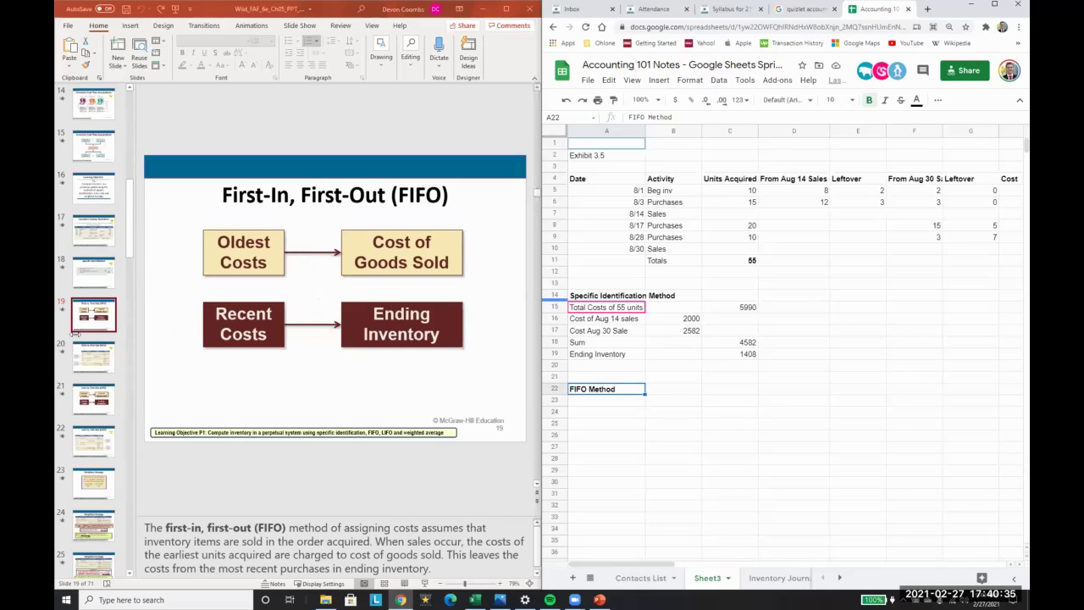
# Show the Exhibit 5.5 FIFO table on slide 20 in PowerPoint and enlarge it until its figures are readable
pyautogui.click(92, 370)
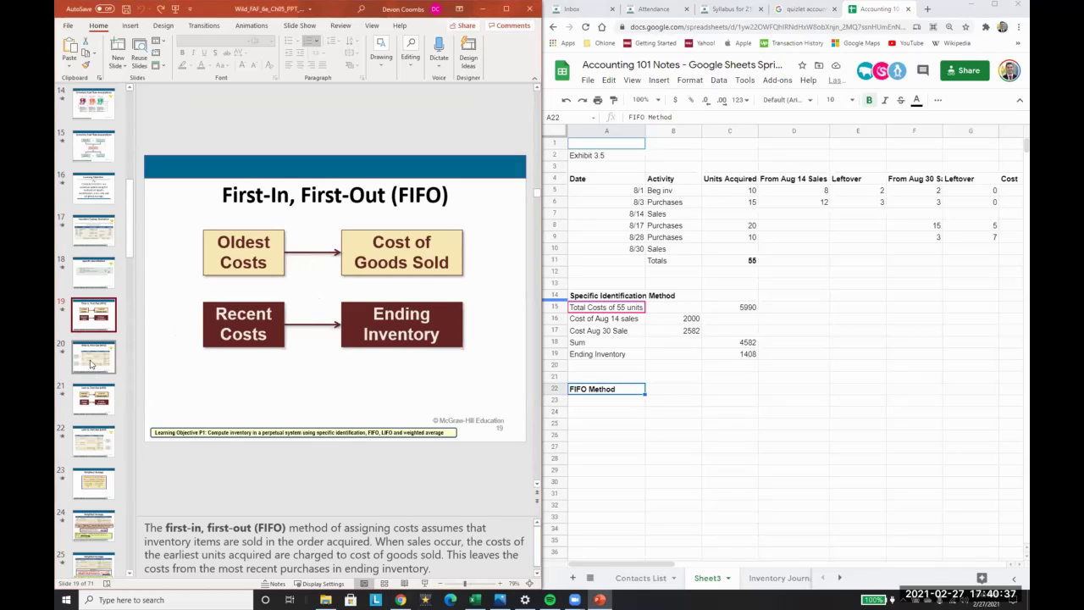
pyautogui.click(91, 364)
pyautogui.click(298, 329)
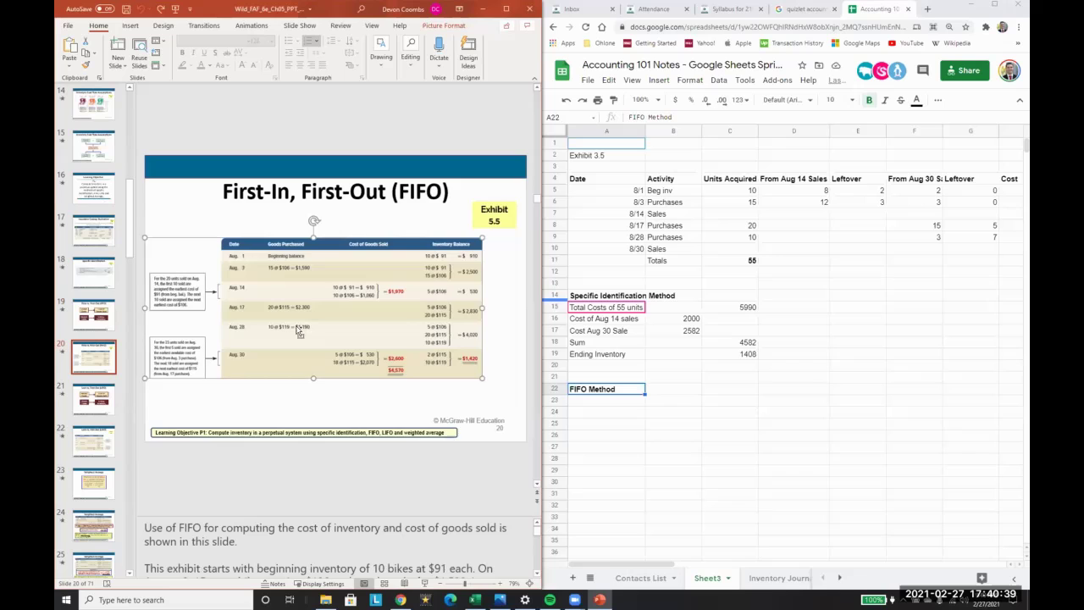
pyautogui.scroll(3, 298, 329)
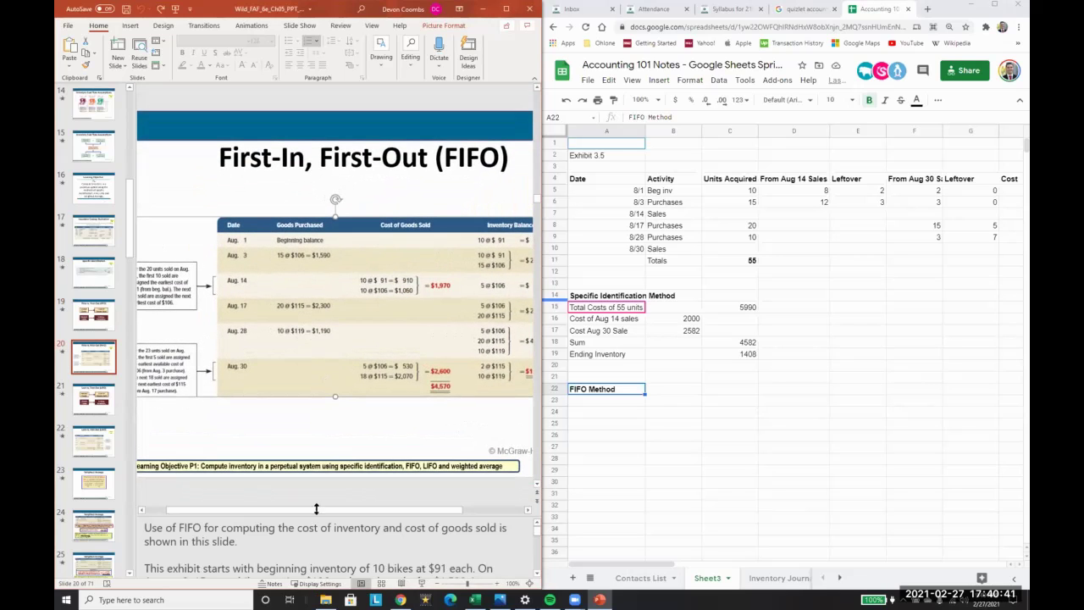
pyautogui.moveTo(313, 513); pyautogui.dragTo(337, 514)
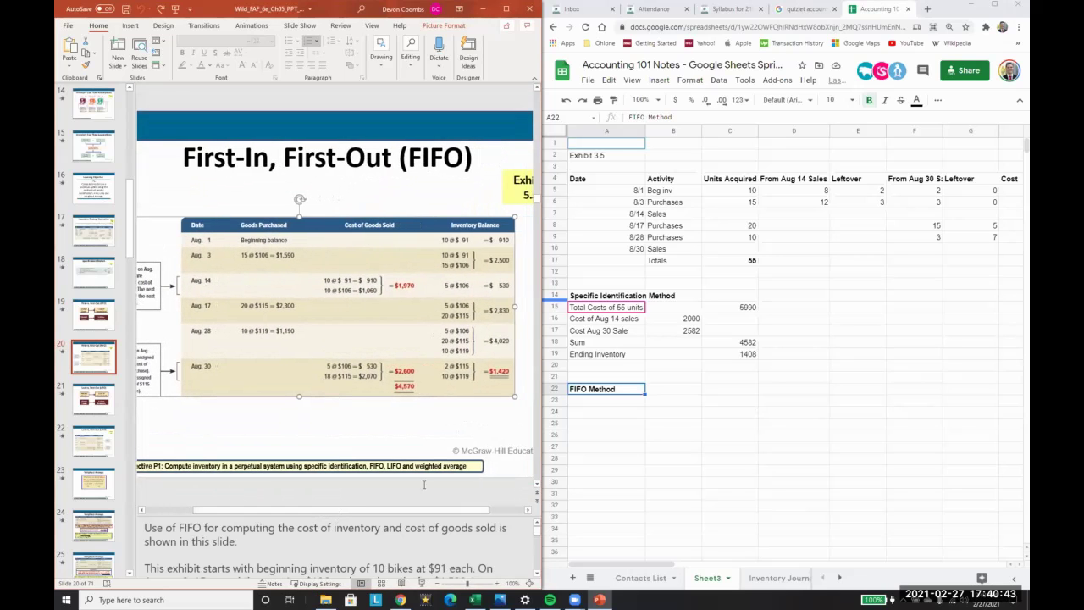
# In Google Sheets, examine the inventory table's units acquired, August sales, leftover and cost columns
pyautogui.click(747, 191)
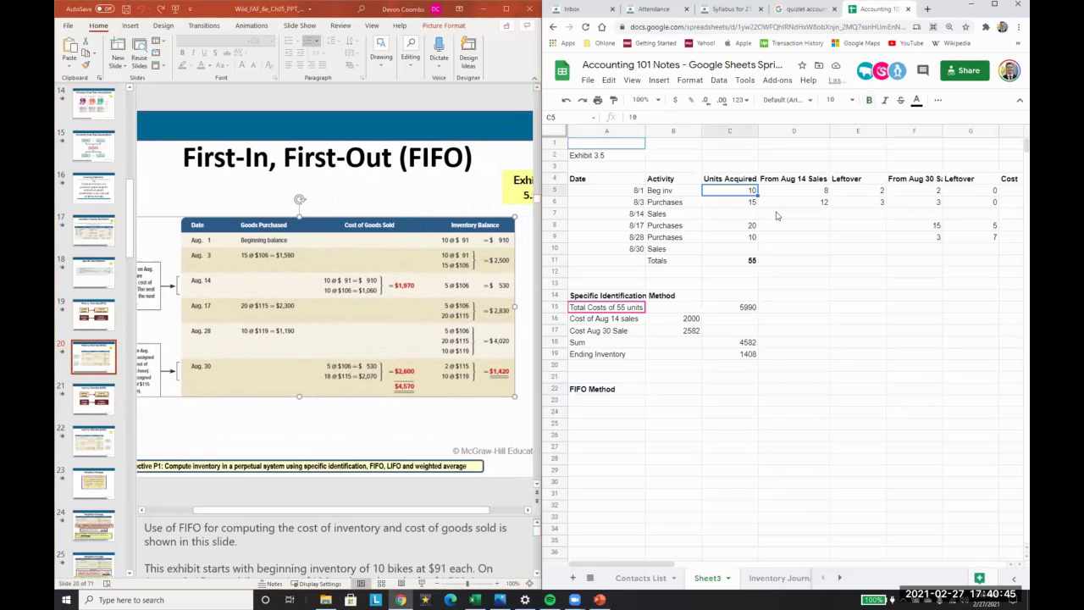
pyautogui.press('Right')
pyautogui.press('Right')
pyautogui.press('Left')
pyautogui.press('Left')
pyautogui.press('Left')
pyautogui.press('Left')
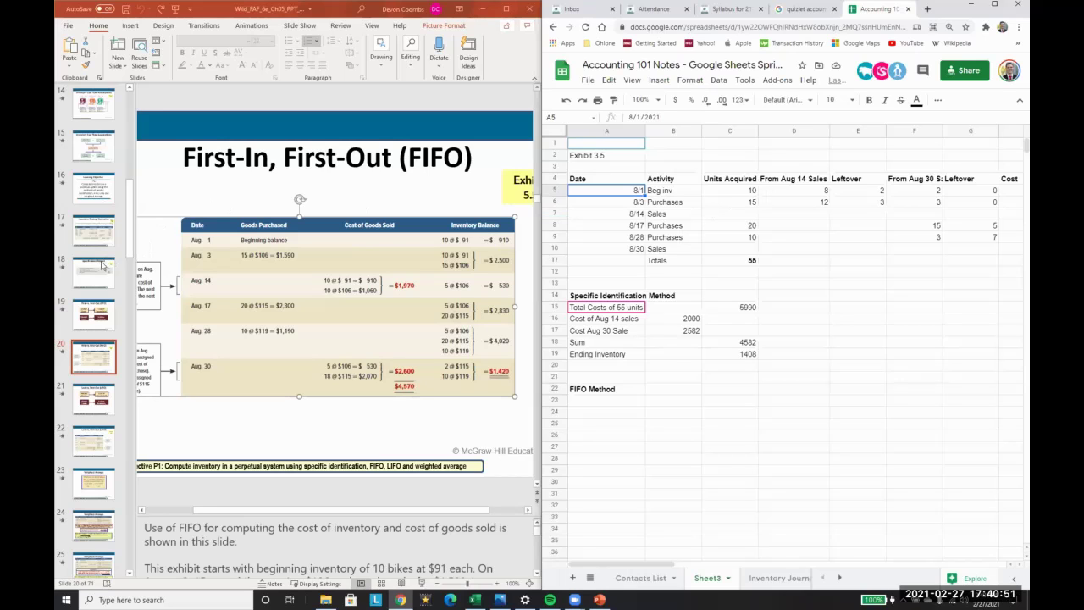
pyautogui.click(902, 243)
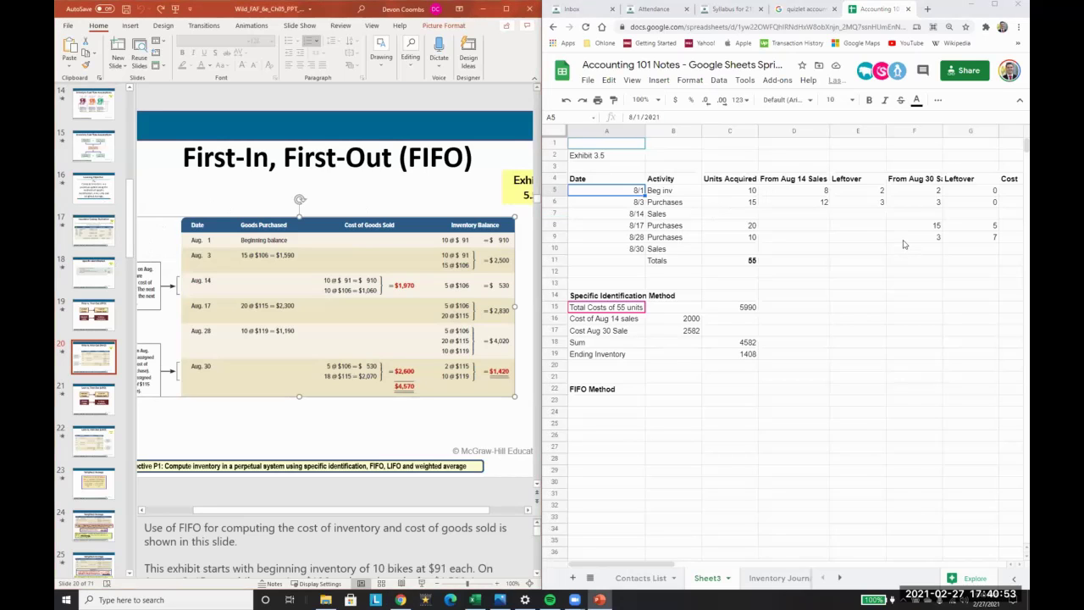
pyautogui.hscroll(3, 898, 242)
pyautogui.click(894, 237)
pyautogui.press('Left')
pyautogui.press('Left')
pyautogui.press('Left')
pyautogui.press('Left')
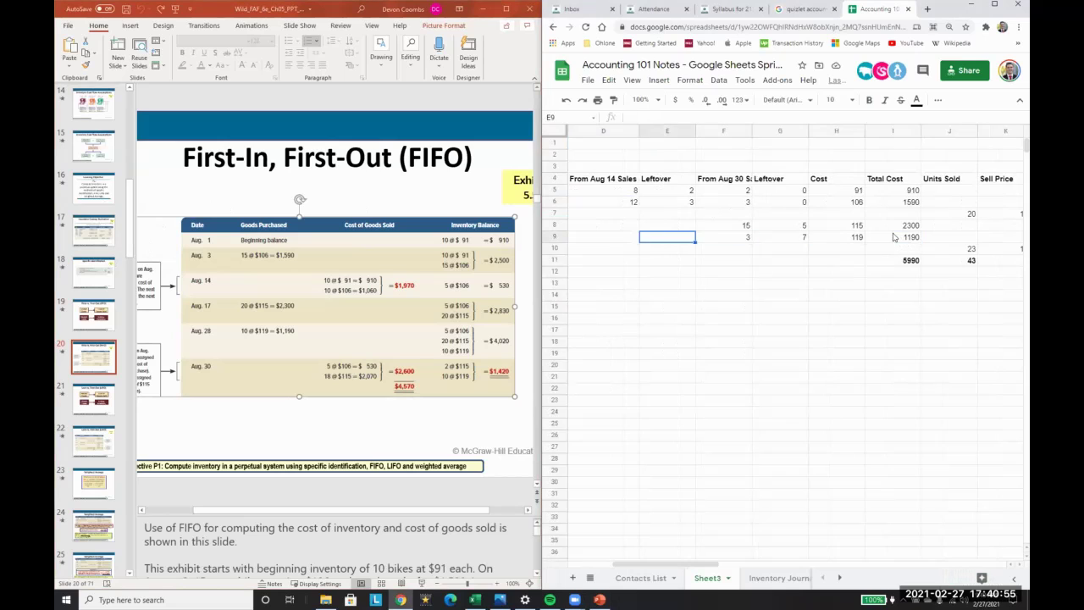
pyautogui.press('Right')
pyautogui.press('Right')
# Group columns D through G, which hold the August 14 and August 30 sales and leftover quantities
pyautogui.click(617, 132)
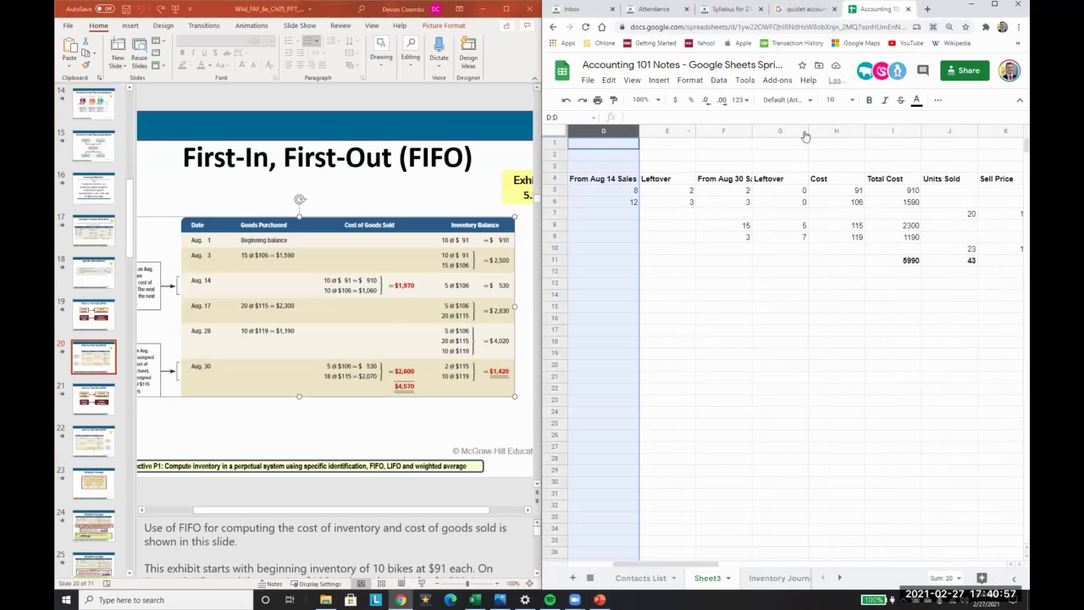
pyautogui.keyDown('shift'); pyautogui.click(822, 132); pyautogui.keyUp('shift')
pyautogui.press('super+Up')
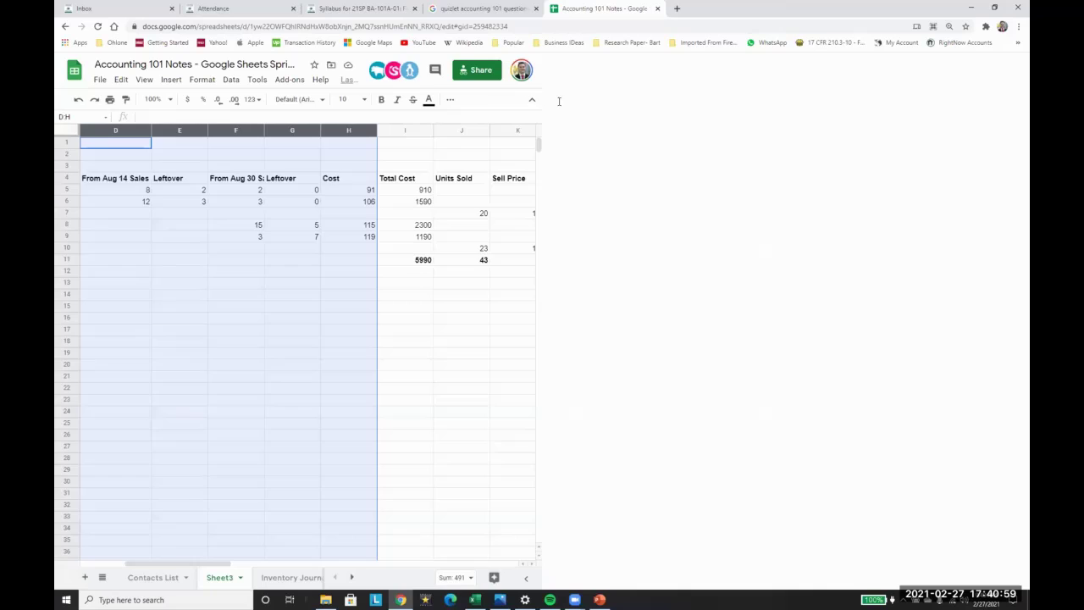
pyautogui.hotkey('ctrl', 'Home')
pyautogui.click(312, 129)
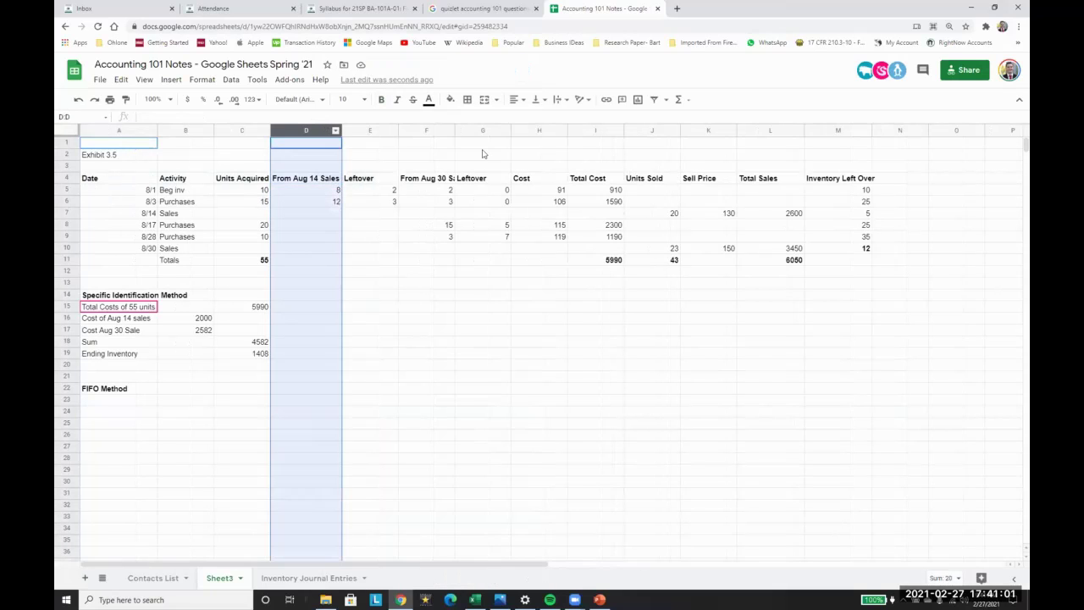
pyautogui.keyDown('shift'); pyautogui.click(485, 132); pyautogui.keyUp('shift')
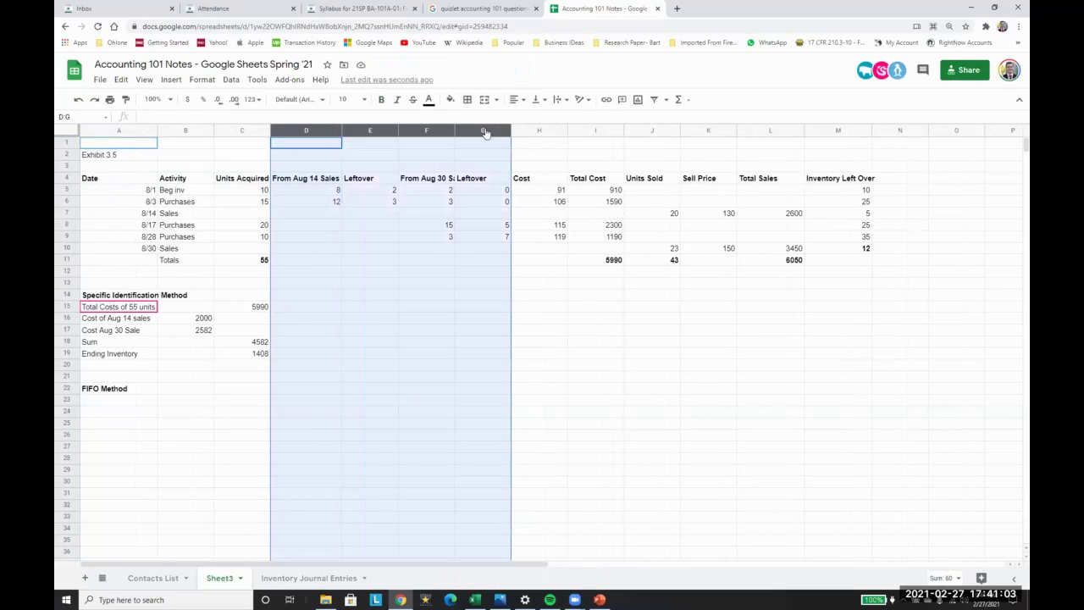
pyautogui.rightClick(485, 133)
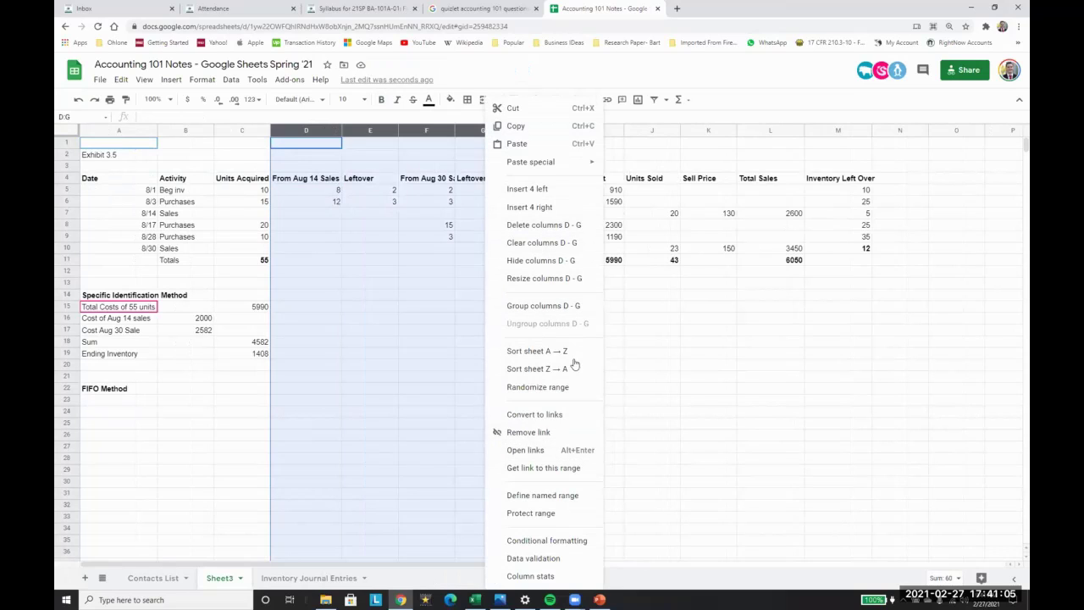
pyautogui.click(195, 83)
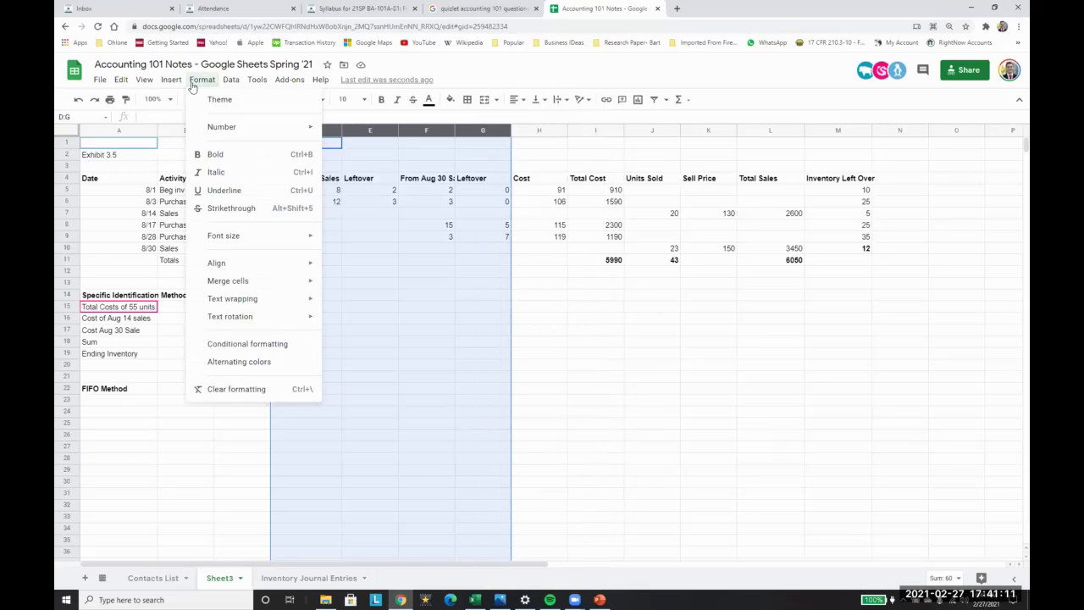
pyautogui.moveTo(230, 82)
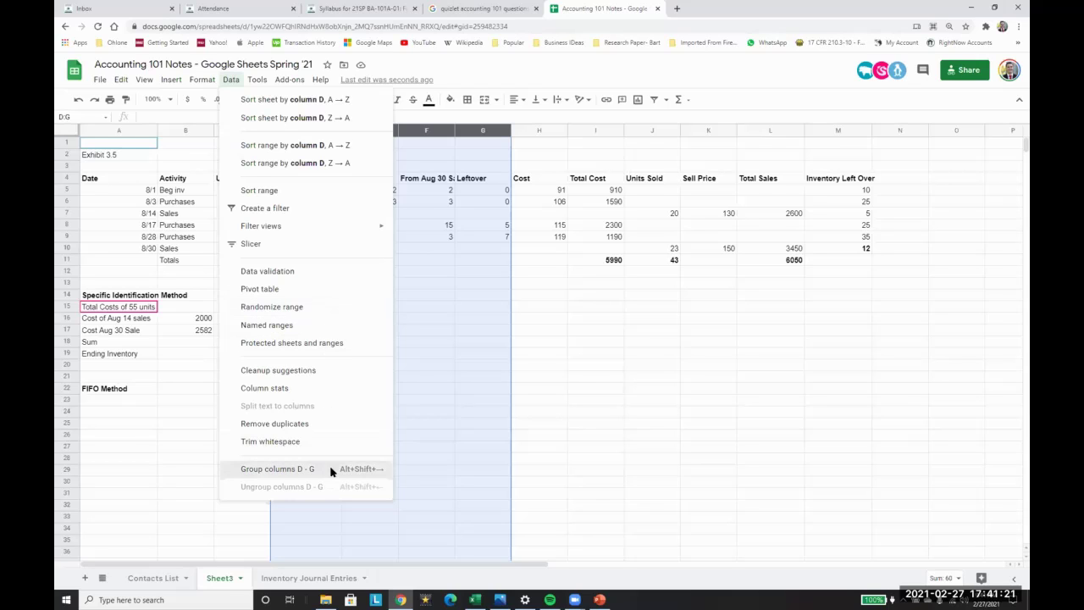
pyautogui.click(280, 469)
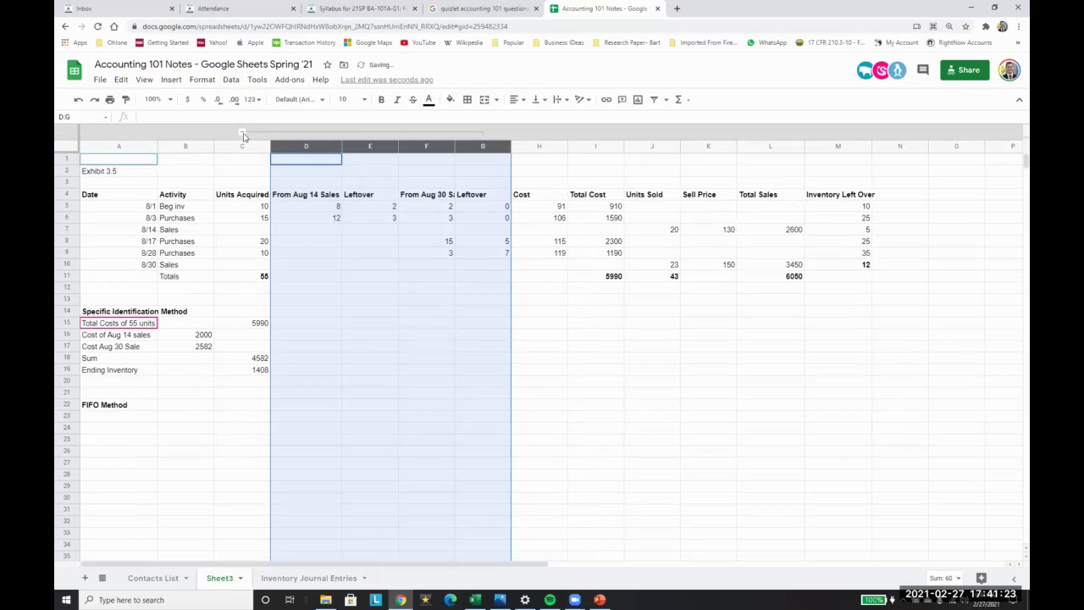
# Collapse the grouped columns D through G and put the sheet back beside the slides
pyautogui.click(243, 134)
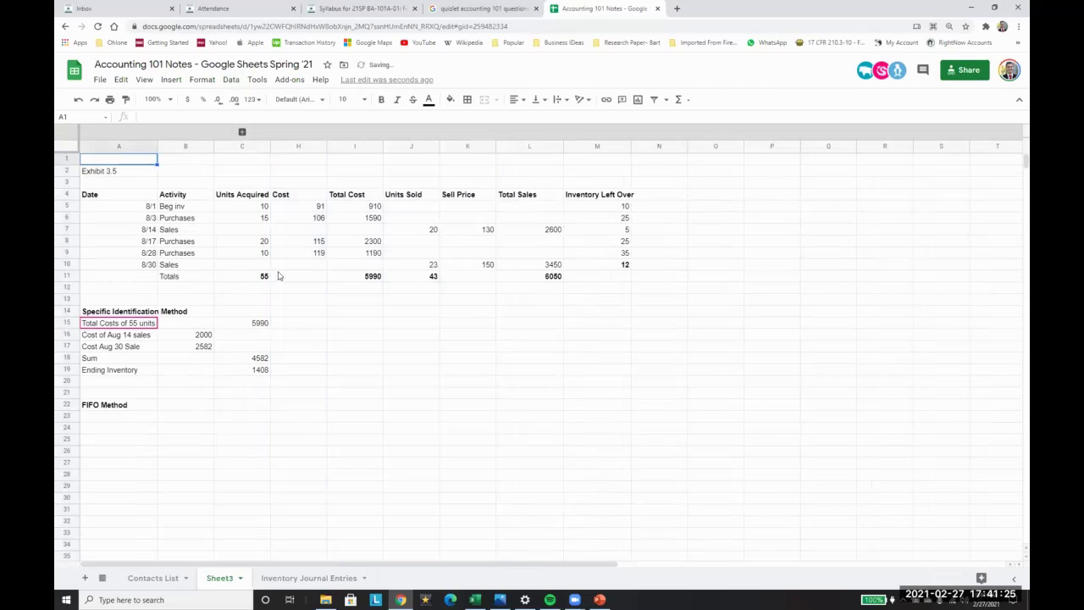
pyautogui.press('super+Down')
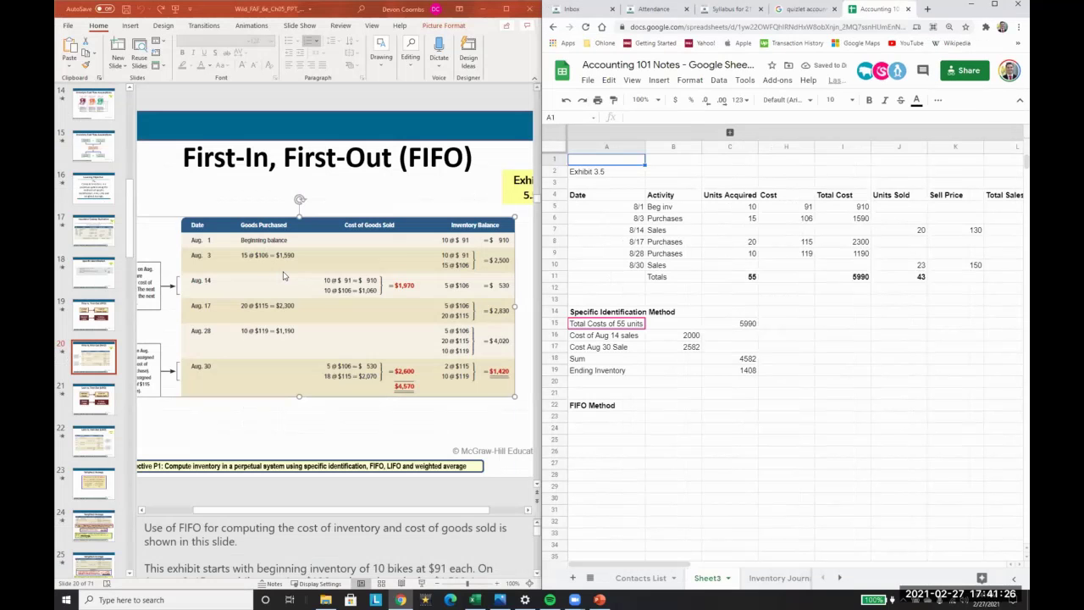
pyautogui.click(730, 132)
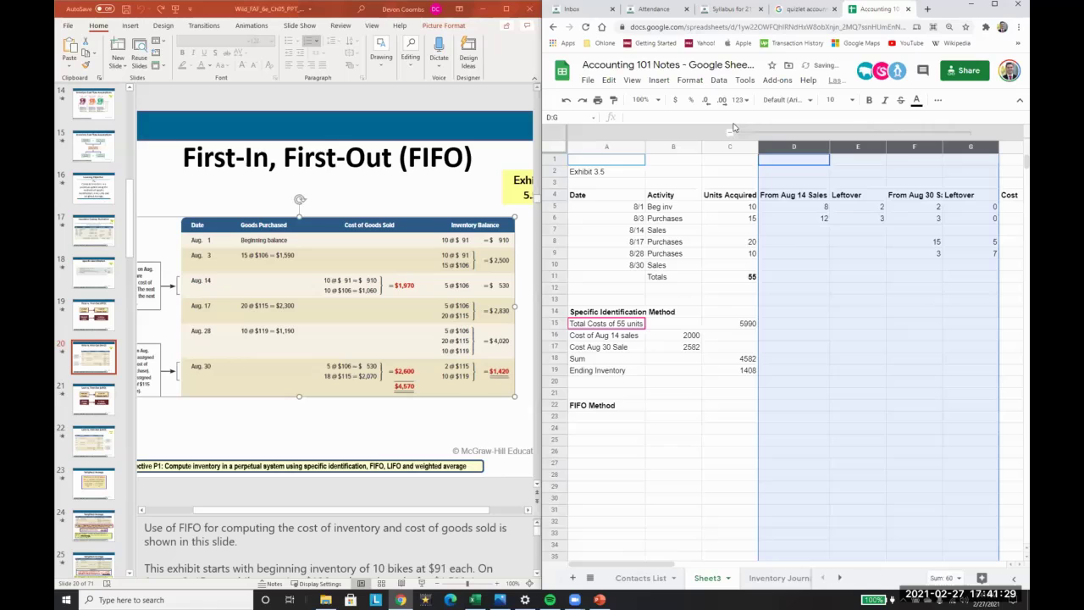
pyautogui.click(730, 134)
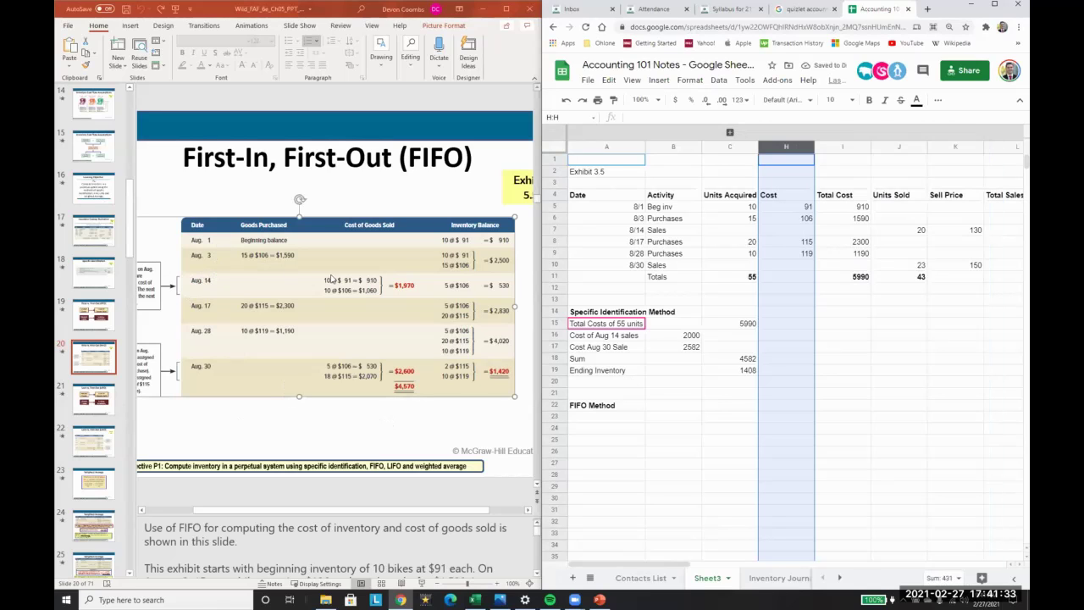
# Format the Total Cost amounts in I5:I9 as currency
pyautogui.moveTo(836, 207); pyautogui.dragTo(836, 218)
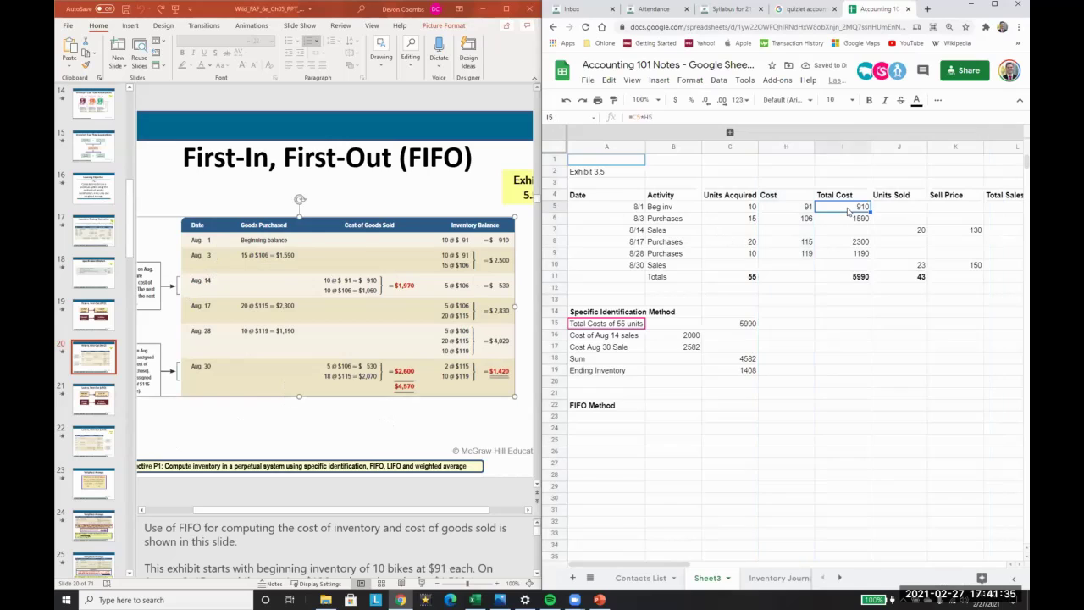
pyautogui.press('super+Up')
pyautogui.hotkey('shift', 'Down')
pyautogui.hotkey('shift', 'Down')
pyautogui.hotkey('shift', 'Down')
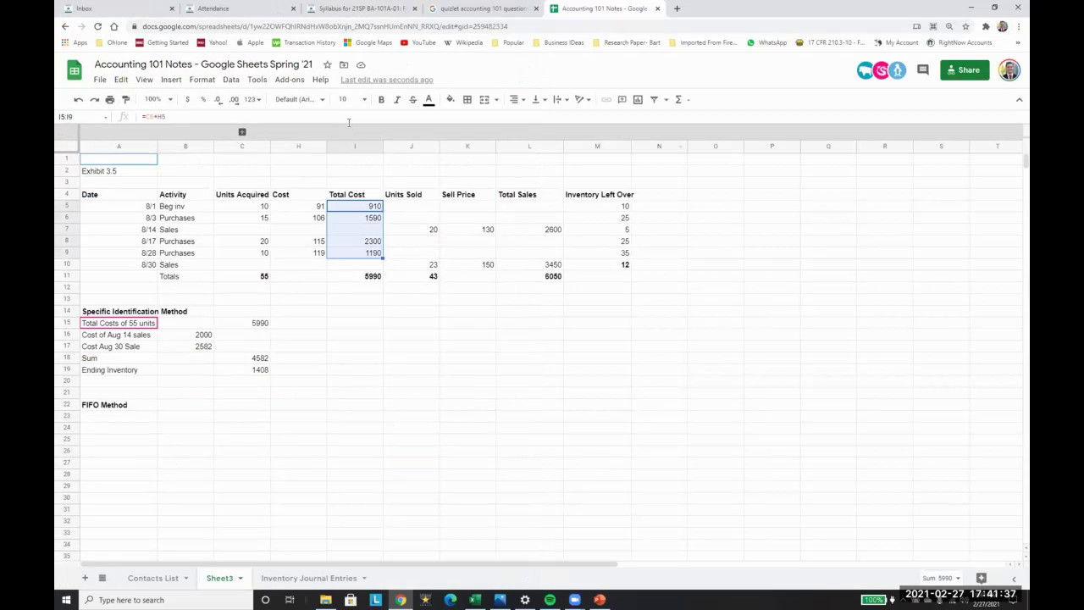
pyautogui.click(193, 100)
# Format the Total Sales amounts in L5:L10 as currency and return the sheet to its place beside the slides
pyautogui.press('Right')
pyautogui.press('Right')
pyautogui.press('Right')
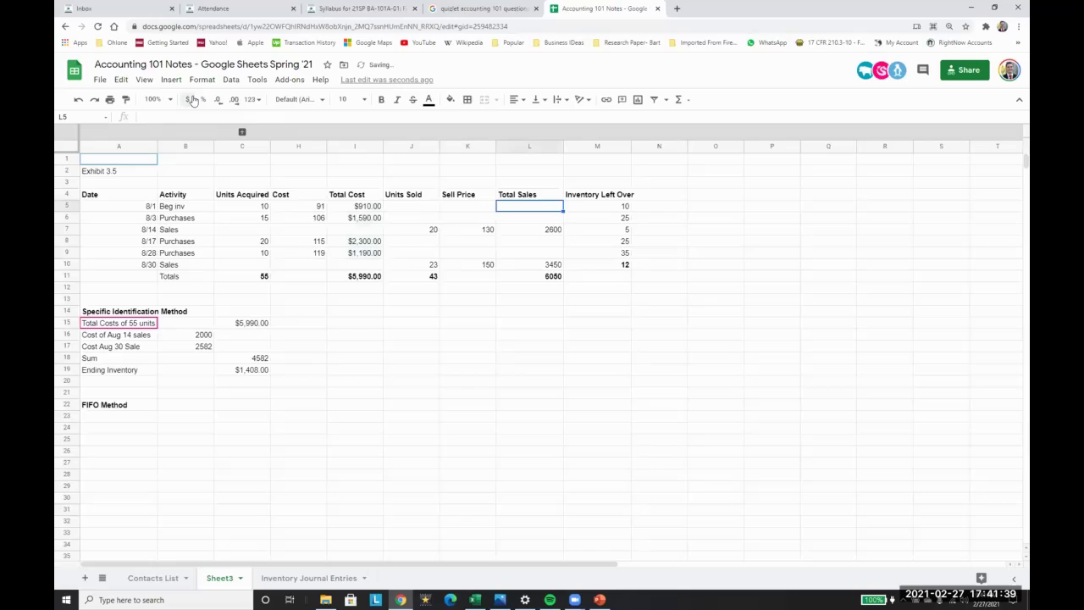
pyautogui.hotkey('shift', 'Down')
pyautogui.hotkey('shift', 'Down')
pyautogui.hotkey('shift', 'Down')
pyautogui.hotkey('shift', 'Down')
pyautogui.hotkey('shift', 'Down')
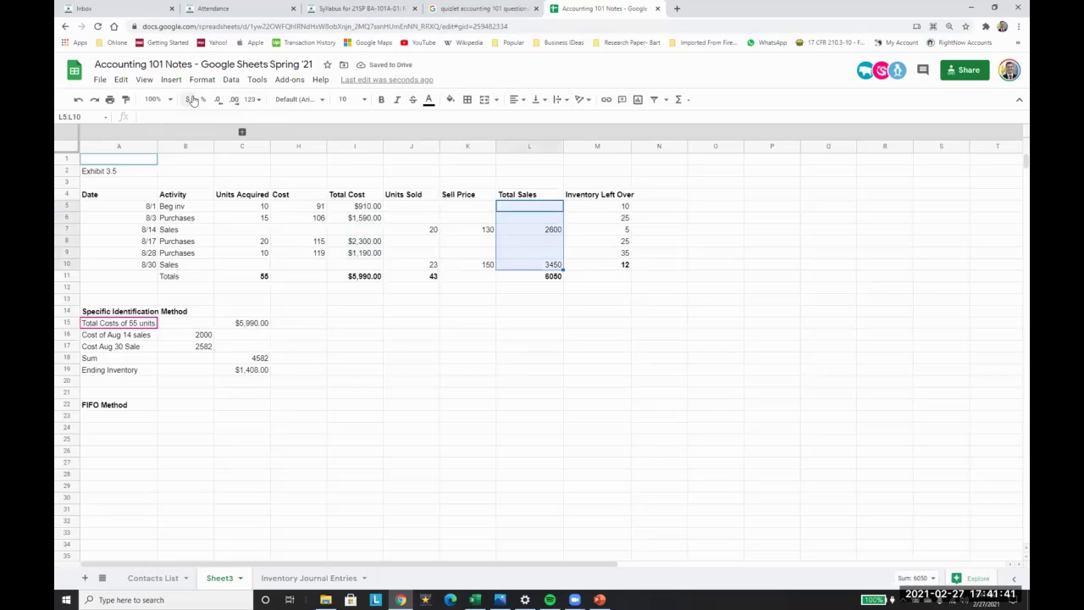
pyautogui.click(191, 100)
pyautogui.click(105, 407)
pyautogui.press('super+Right')
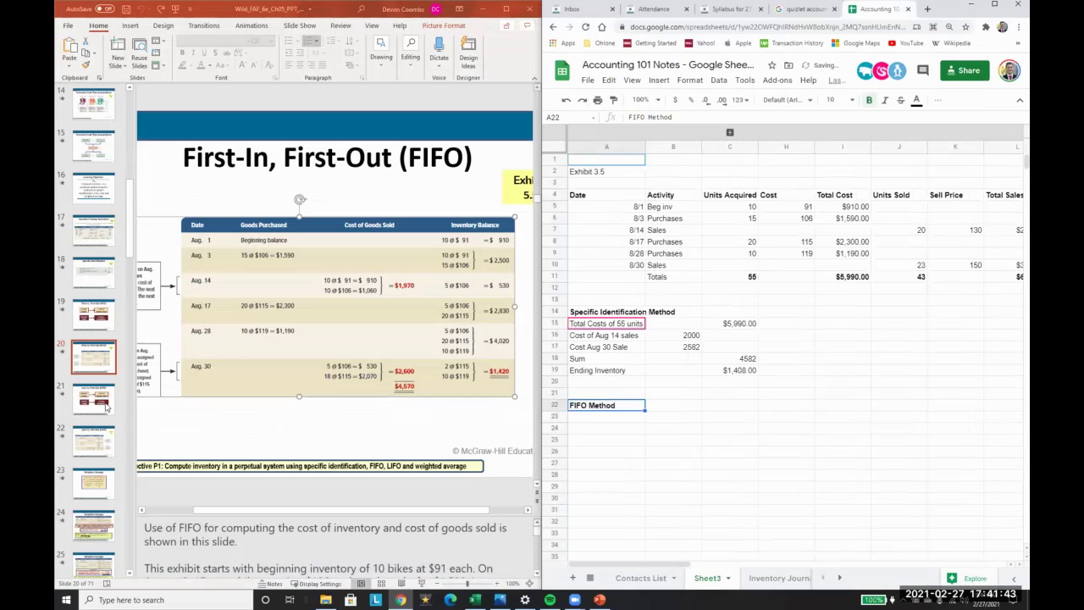
# Look up the number of units sold in the August 14 sales row
pyautogui.click(698, 236)
pyautogui.press('Right')
pyautogui.press('Right')
pyautogui.press('Right')
pyautogui.press('Right')
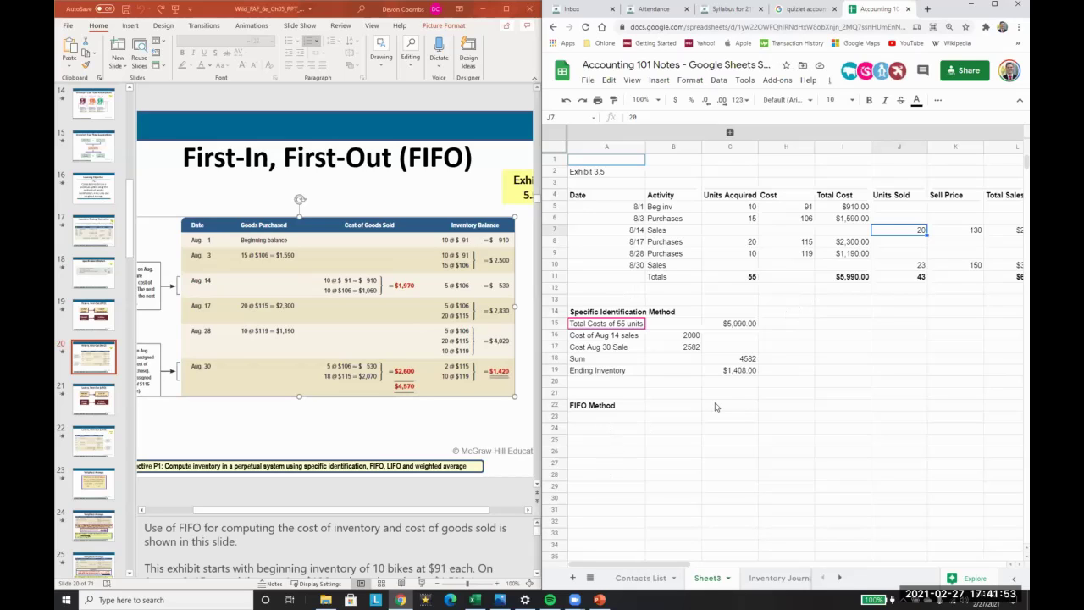
pyautogui.click(598, 418)
pyautogui.press('Down')
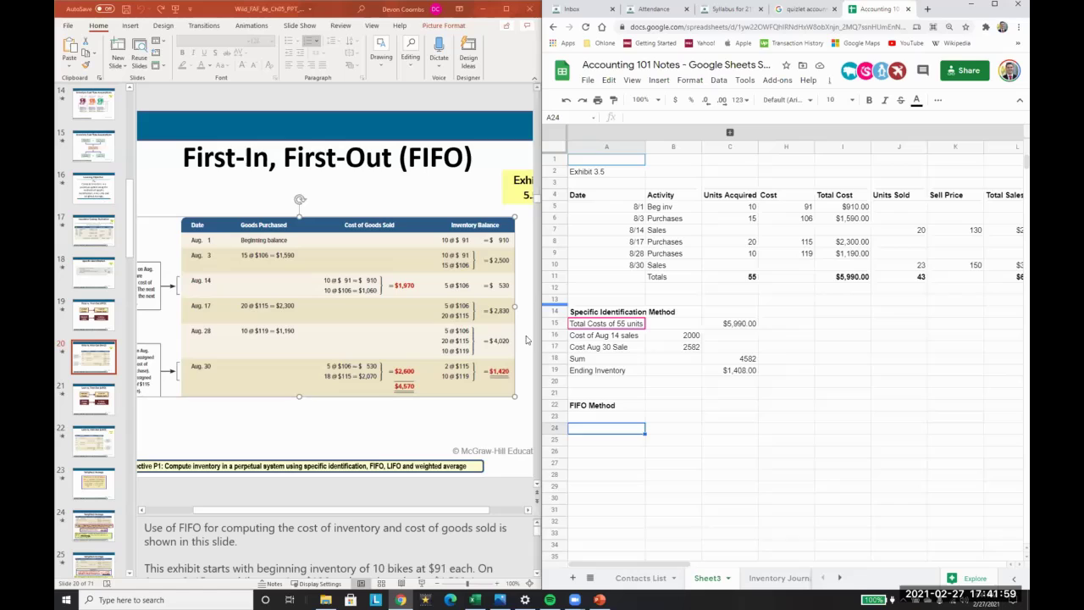
pyautogui.press('Up')
pyautogui.press('Up')
pyautogui.press('Up')
pyautogui.press('Up')
pyautogui.press('Up')
pyautogui.press('Up')
pyautogui.press('Up')
pyautogui.press('Up')
pyautogui.press('Up')
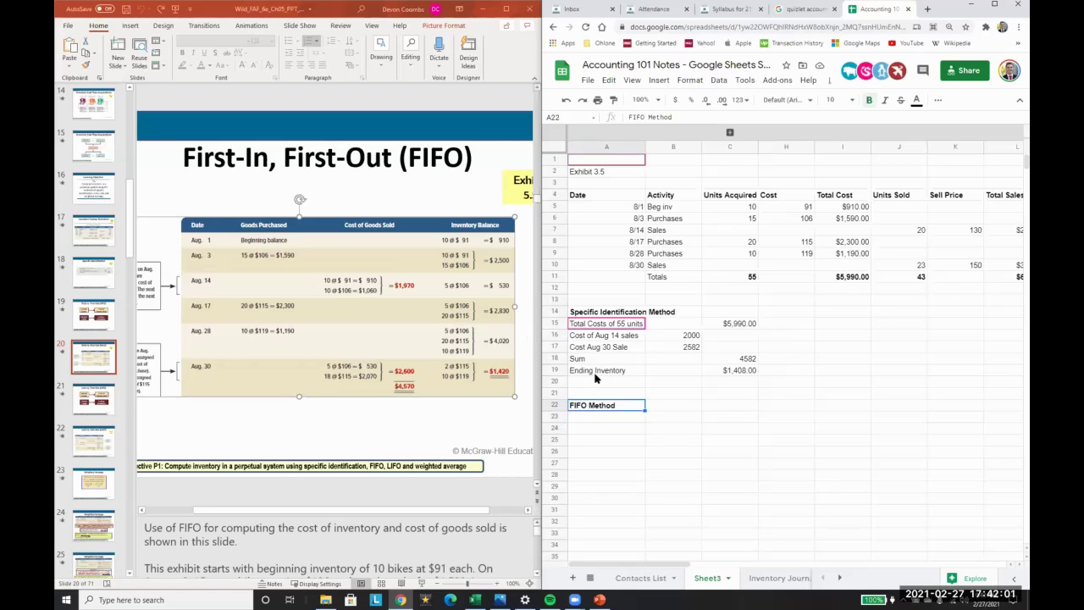
# Copy the row labels in A15:A19 into the FIFO Method section, starting at A24
pyautogui.hotkey('shift', 'Down')
pyautogui.hotkey('shift', 'Down')
pyautogui.hotkey('shift', 'Down')
pyautogui.hotkey('shift', 'Down')
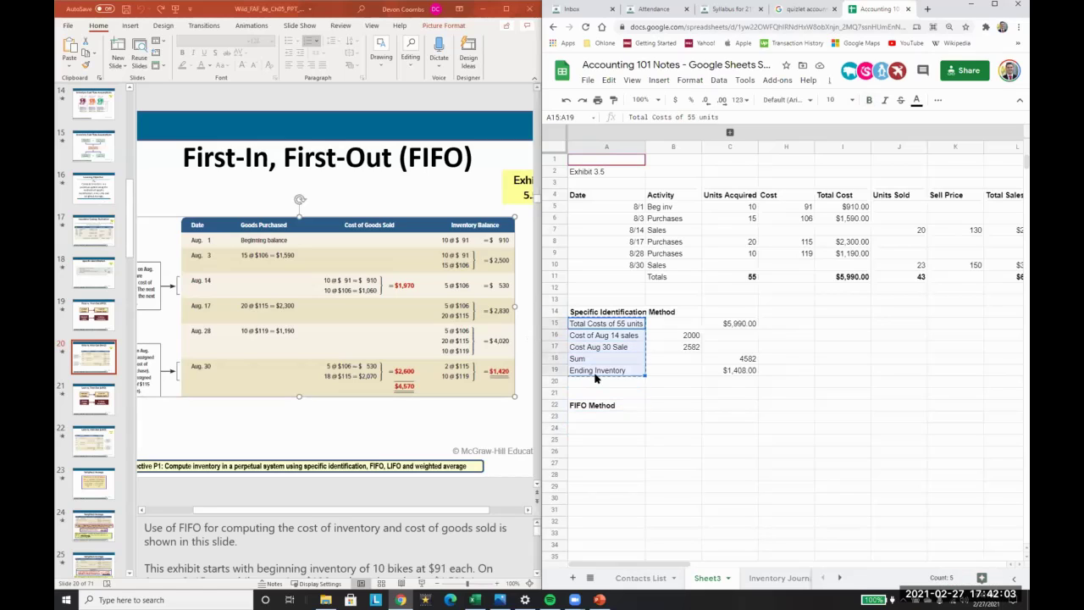
pyautogui.hotkey('ctrl', 'c')
pyautogui.press('Down')
pyautogui.press('Down')
pyautogui.press('Down')
pyautogui.press('Down')
pyautogui.press('Down')
pyautogui.hotkey('ctrl', 'v')
# Clear the "Total Costs of 55 units" label from A24 in the FIFO Method section
pyautogui.press('Right')
pyautogui.press('Up')
pyautogui.press('Up')
pyautogui.press('Up')
pyautogui.press('Up')
pyautogui.press('Up')
pyautogui.press('Up')
pyautogui.press('Up')
pyautogui.press('Up')
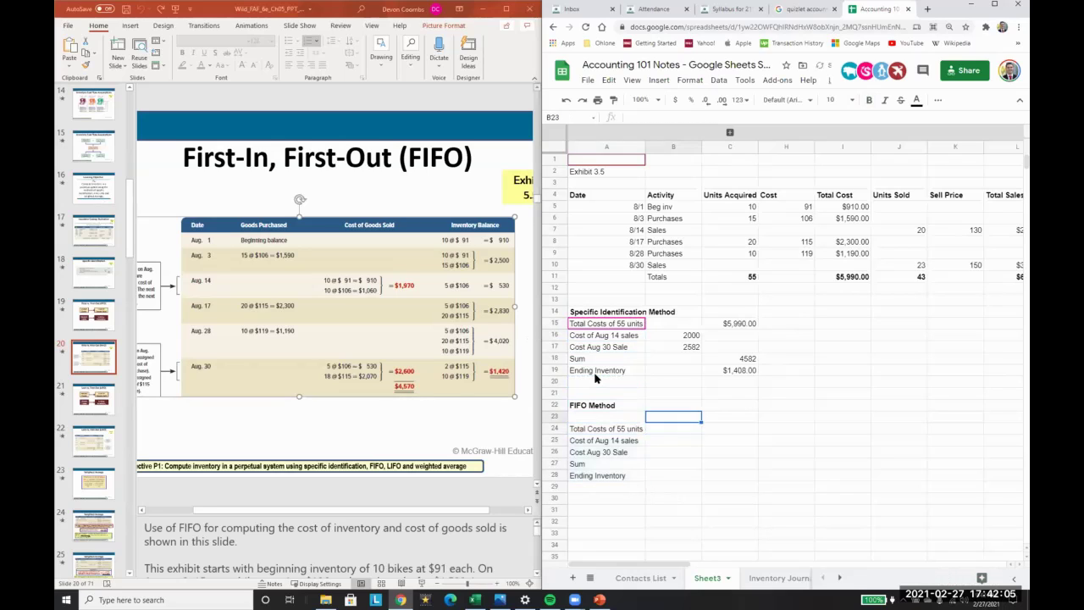
pyautogui.press('Down')
pyautogui.press('Down')
pyautogui.press('Down')
pyautogui.press('Down')
pyautogui.press('Down')
pyautogui.press('Down')
pyautogui.press('Down')
pyautogui.press('Down')
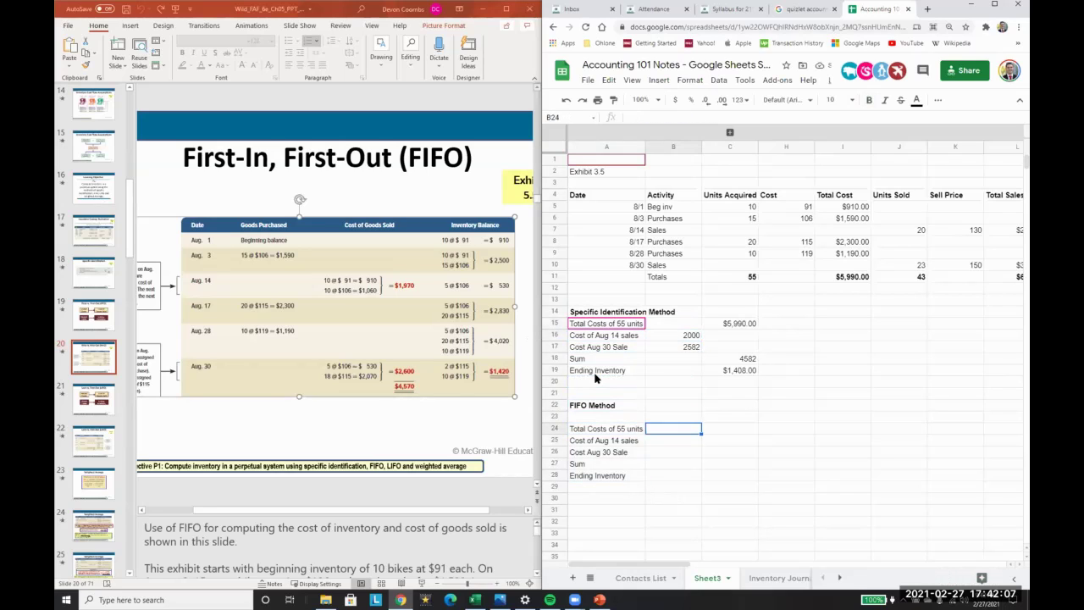
pyautogui.press('Left')
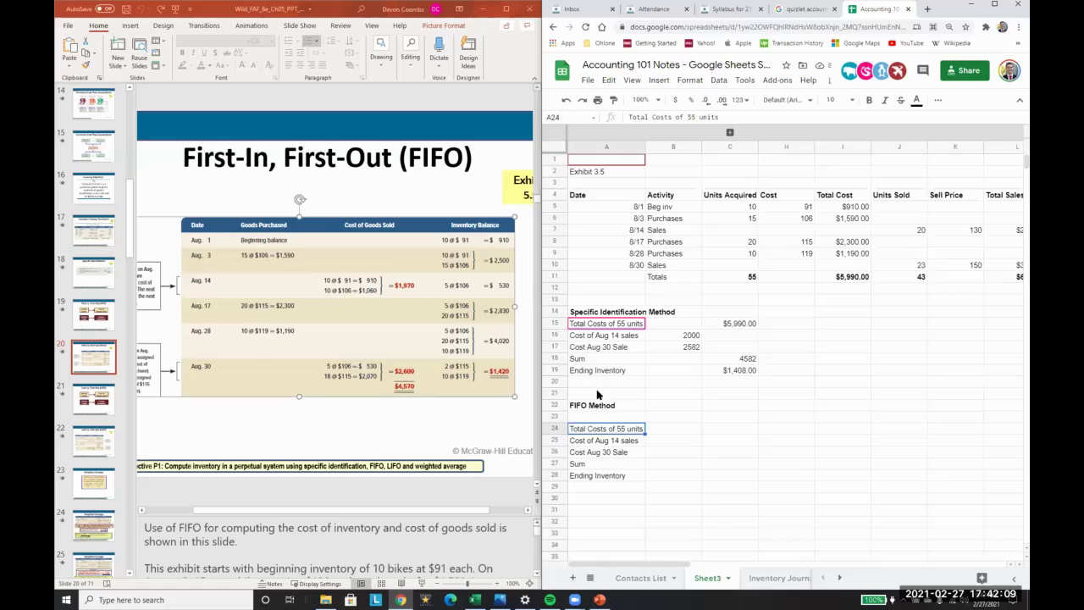
pyautogui.press('Delete')
# Enter the formula =C5*H5 in B25 for the beginning inventory part of the Aug 14 sales cost
pyautogui.press('Down')
pyautogui.press('Right')
pyautogui.write('=')
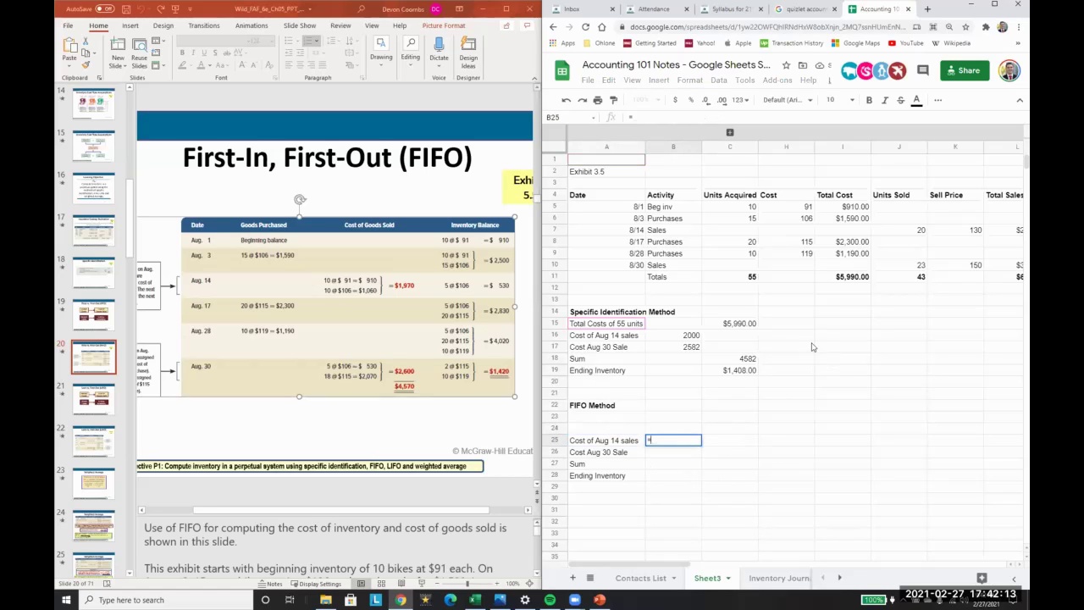
pyautogui.click(741, 209)
pyautogui.press('Return')
pyautogui.press('Up')
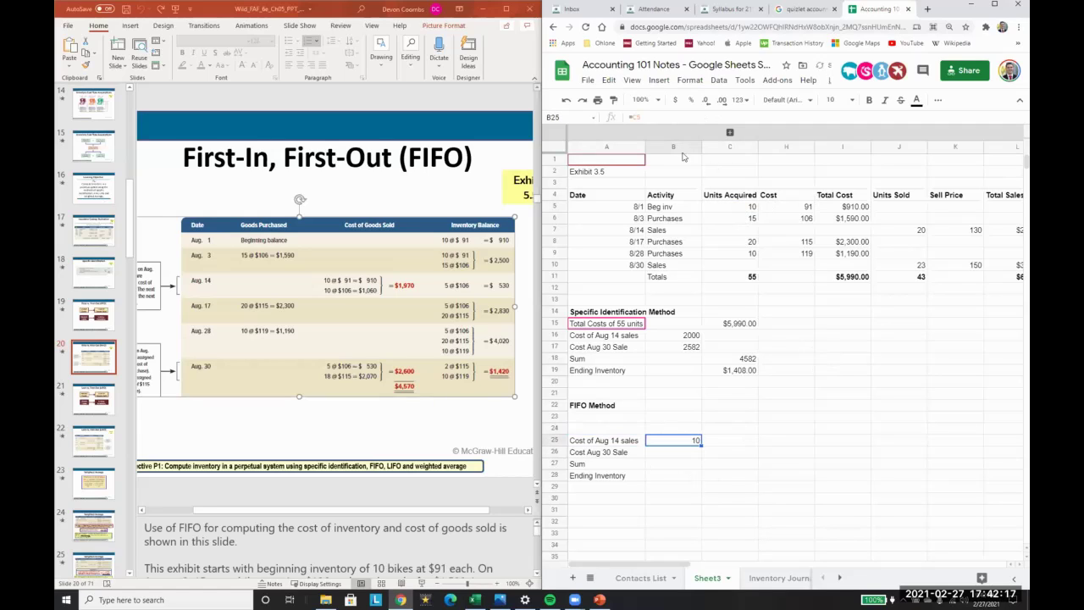
pyautogui.press('Return')
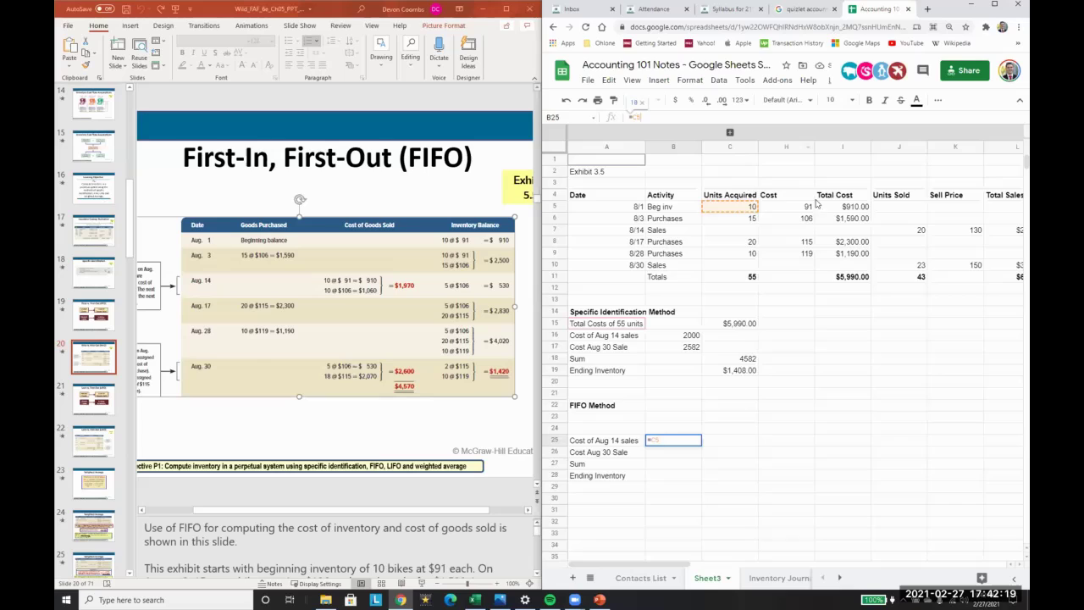
pyautogui.write('*')
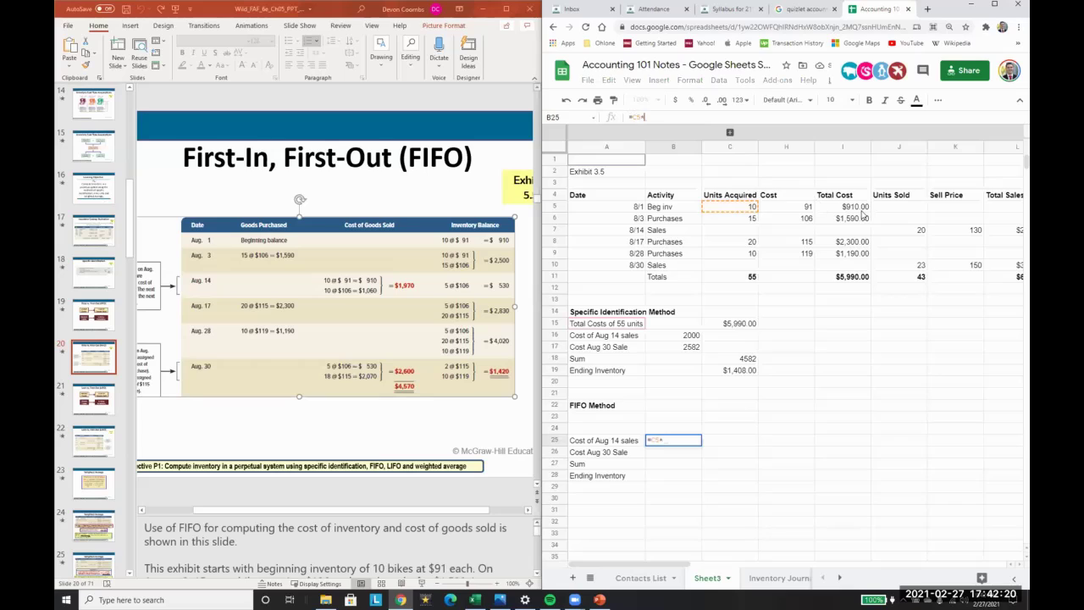
pyautogui.click(806, 208)
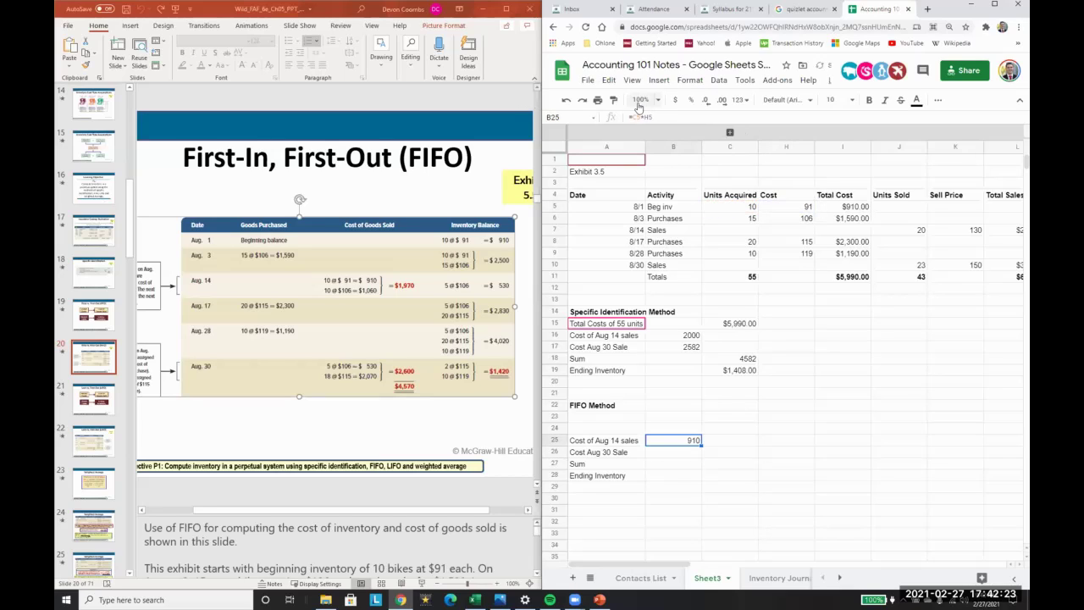
# Extend the Aug 14 sales cost formula in B25 to =(C5*H5)+(10*H6)
pyautogui.write('(C5*H5')
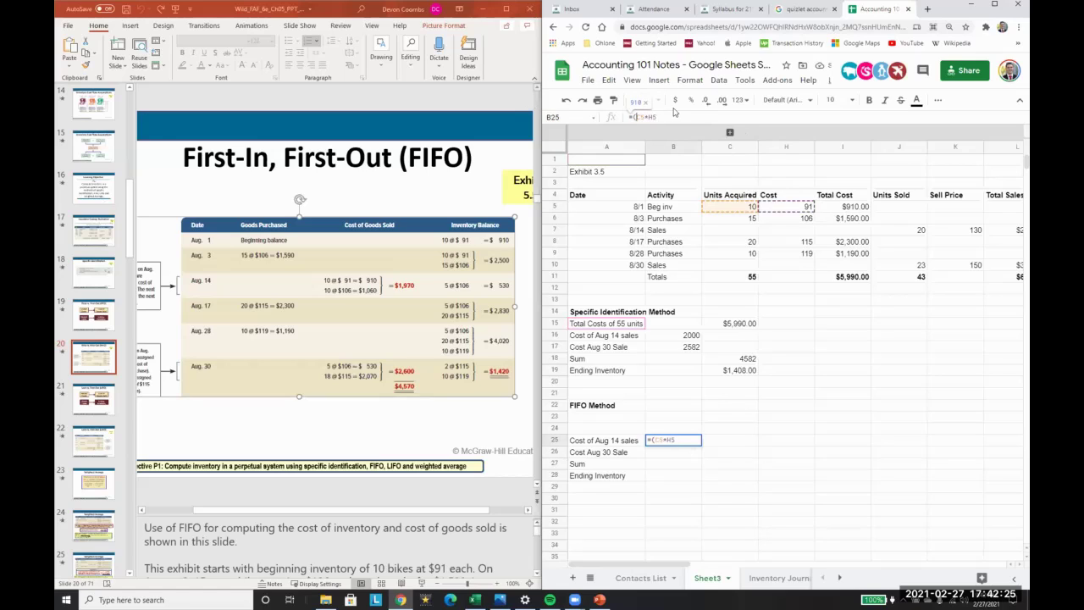
pyautogui.write(')')
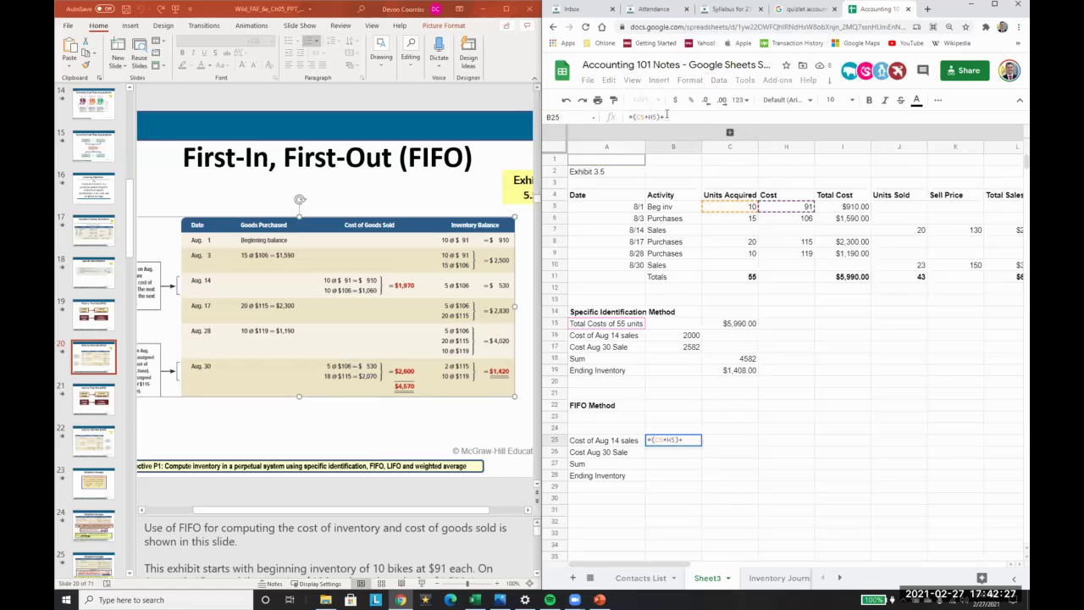
pyautogui.write('+(10*')
pyautogui.click(806, 222)
pyautogui.write(')')
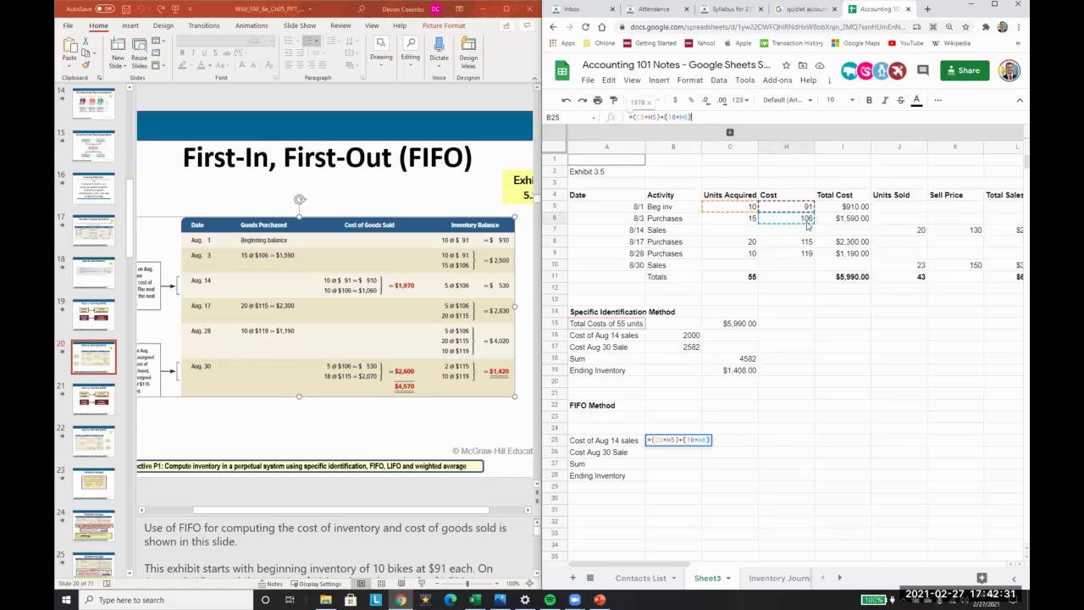
pyautogui.press('Return')
pyautogui.press('Up')
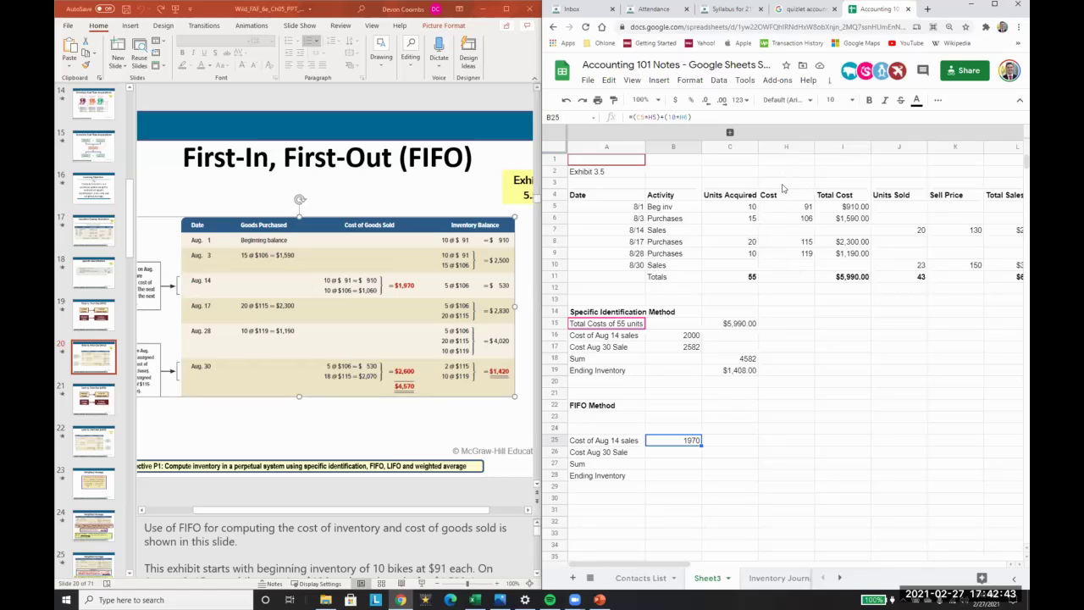
# Insert a column between Units Acquired and Cost and head it "FIFO Used" in H4
pyautogui.click(720, 219)
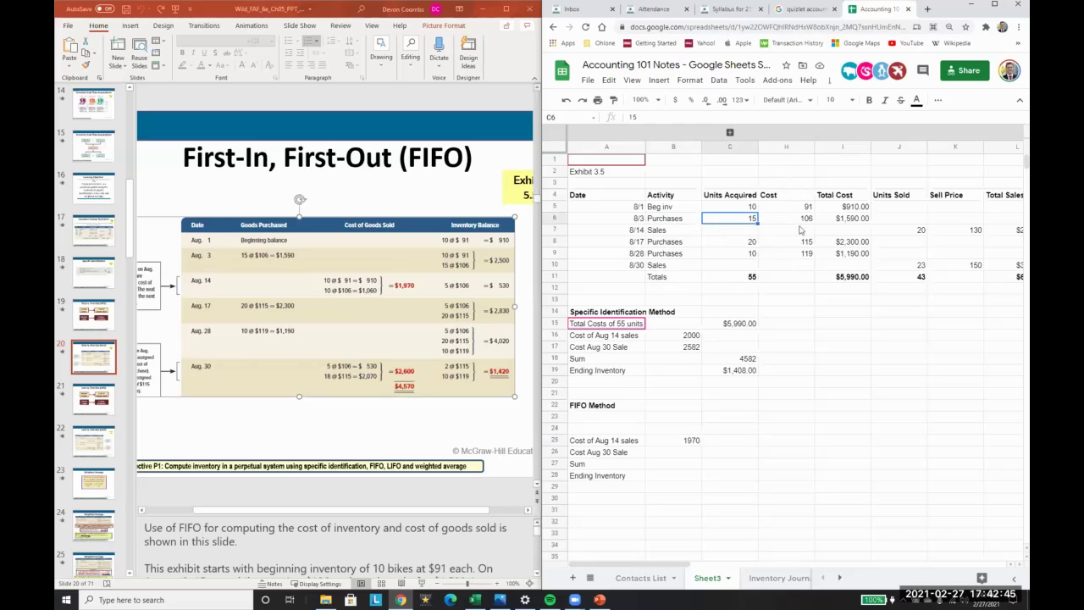
pyautogui.click(799, 148)
pyautogui.rightClick(798, 148)
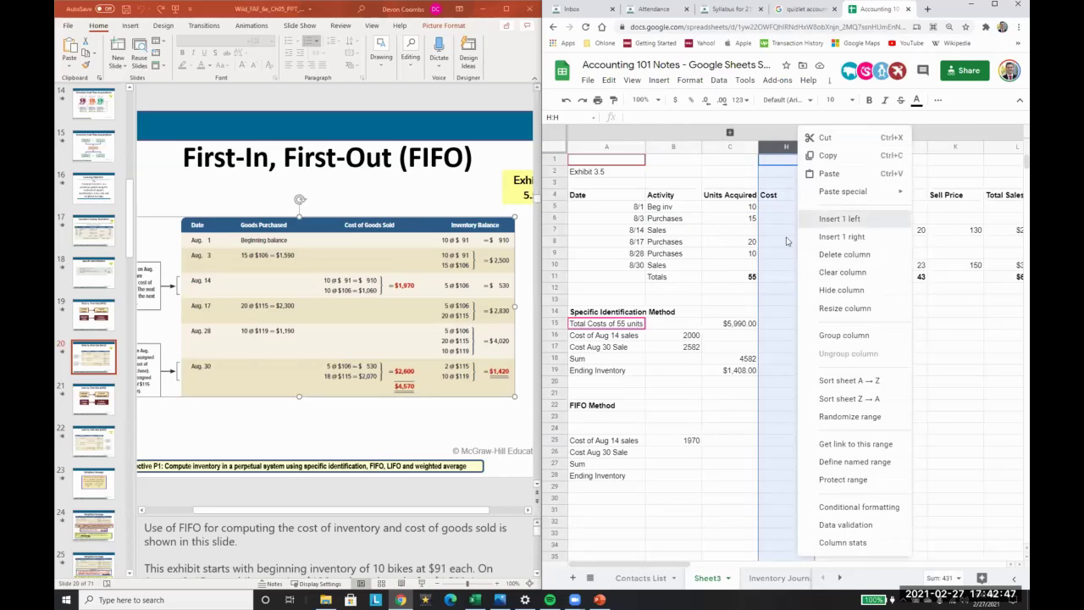
pyautogui.click(824, 219)
pyautogui.click(784, 194)
pyautogui.write('FIFO')
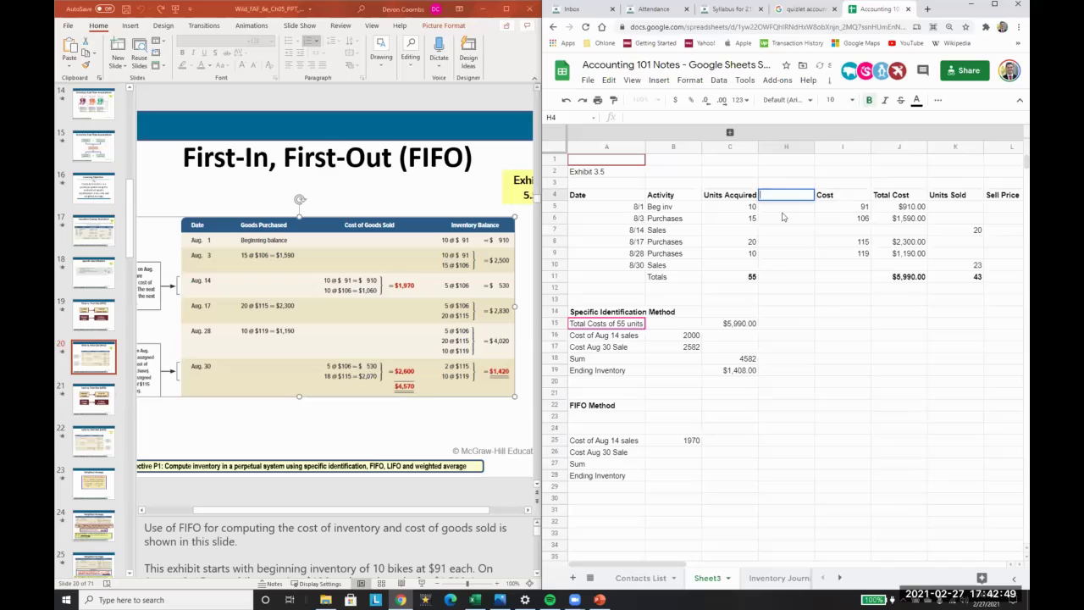
pyautogui.write(' Sales')
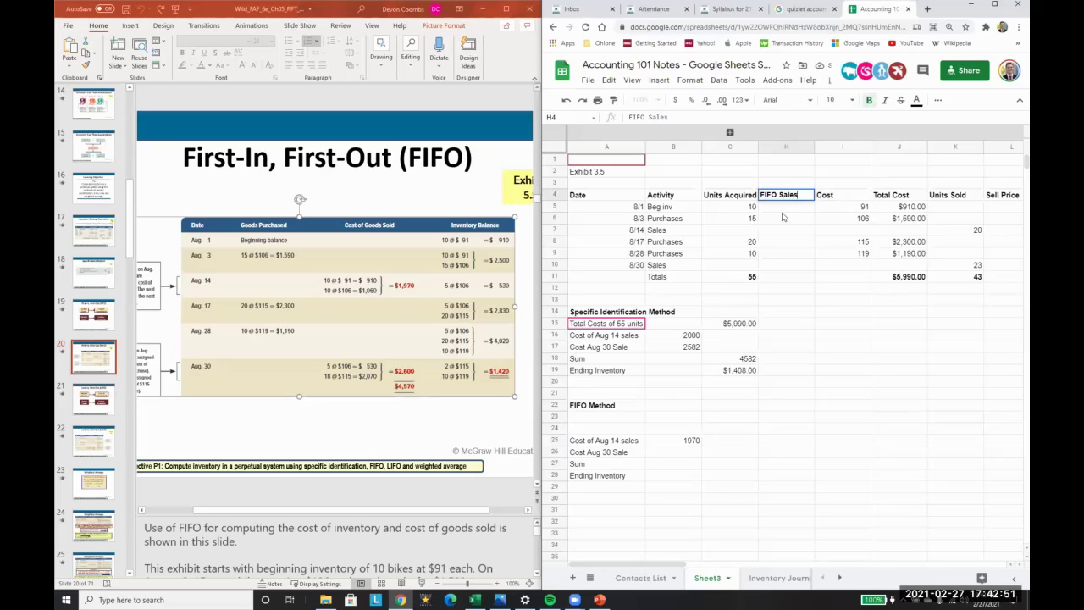
pyautogui.press('BackSpace')
pyautogui.press('BackSpace')
pyautogui.press('BackSpace')
pyautogui.press('BackSpace')
pyautogui.press('BackSpace')
pyautogui.press('BackSpace')
pyautogui.write('Us')
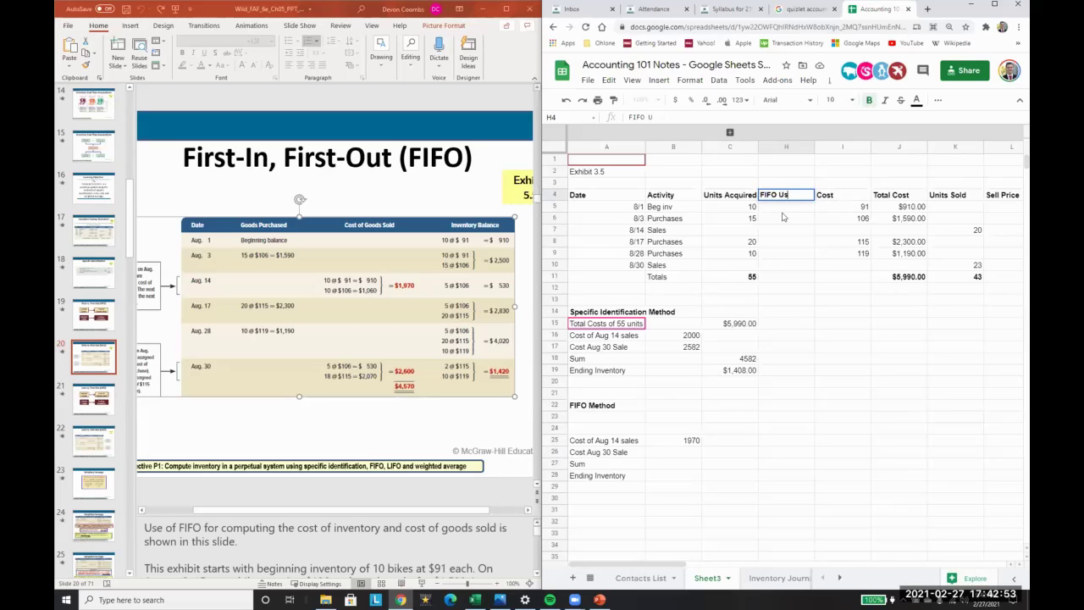
pyautogui.write('ed')
pyautogui.press('Return')
# Enter 10 FIFO units used for both the beginning inventory and the 8/3 purchase in H5 and H6
pyautogui.write('10')
pyautogui.press('Return')
pyautogui.write('10')
pyautogui.press('Return')
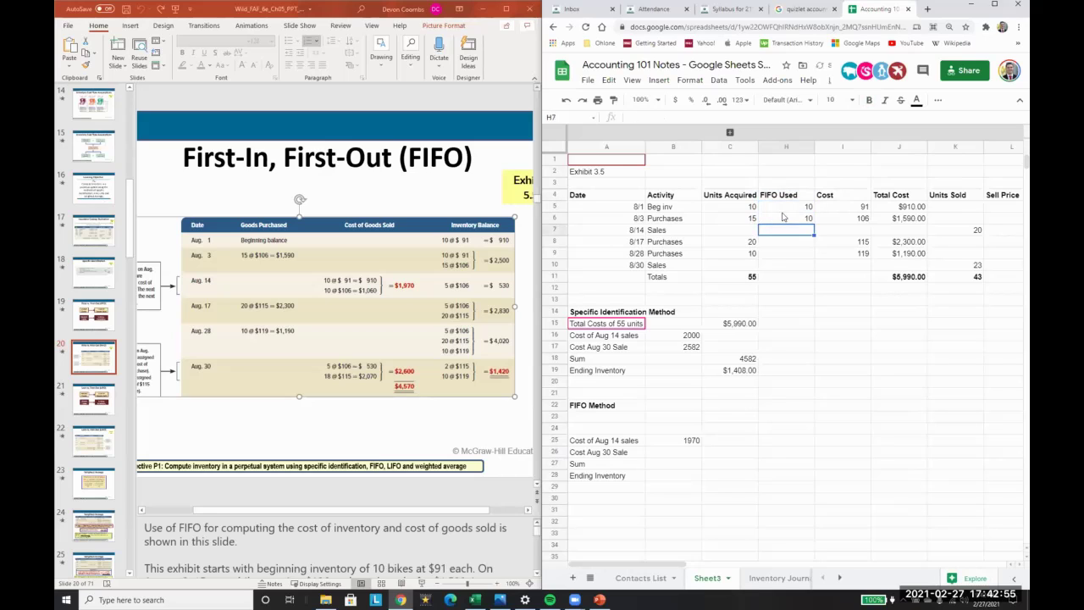
# Insert another column before Cost and head it "FIFO Leftover" in I4
pyautogui.rightClick(835, 146)
pyautogui.click(873, 241)
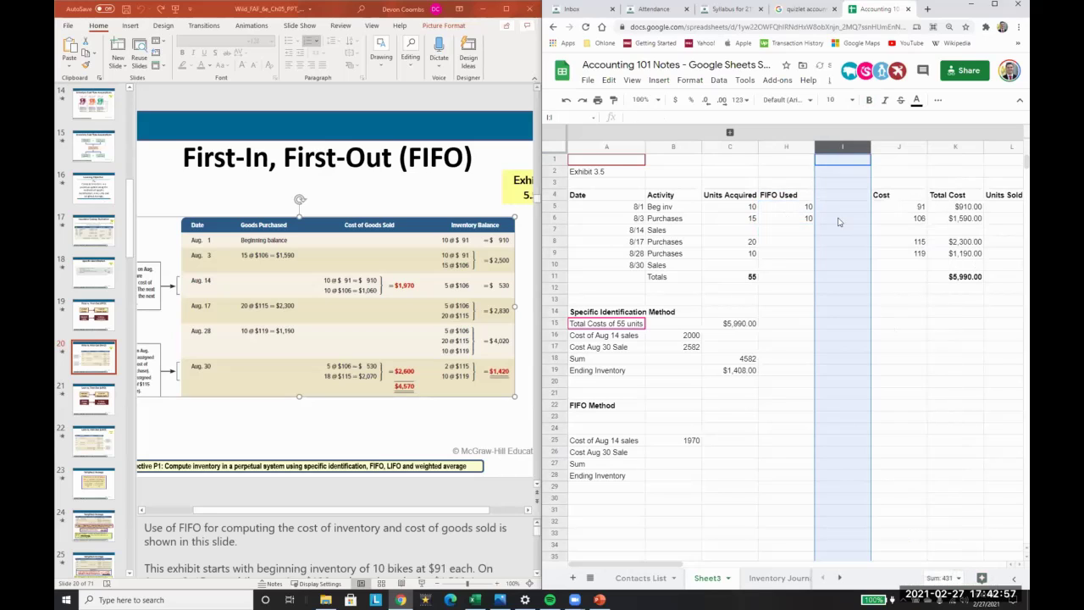
pyautogui.click(829, 202)
pyautogui.write('FIFO Leftover')
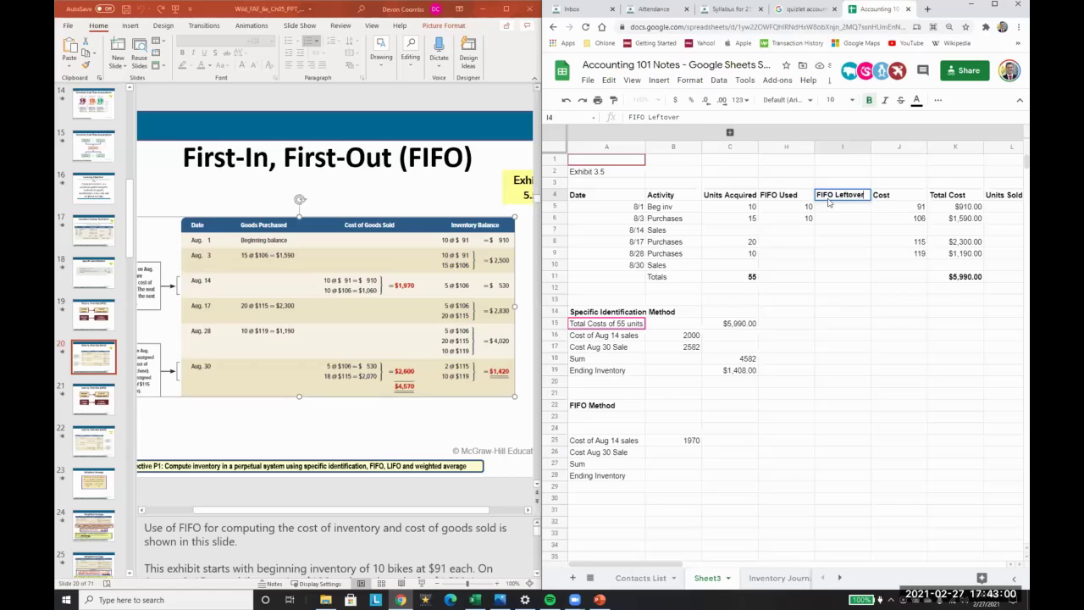
pyautogui.press('Return')
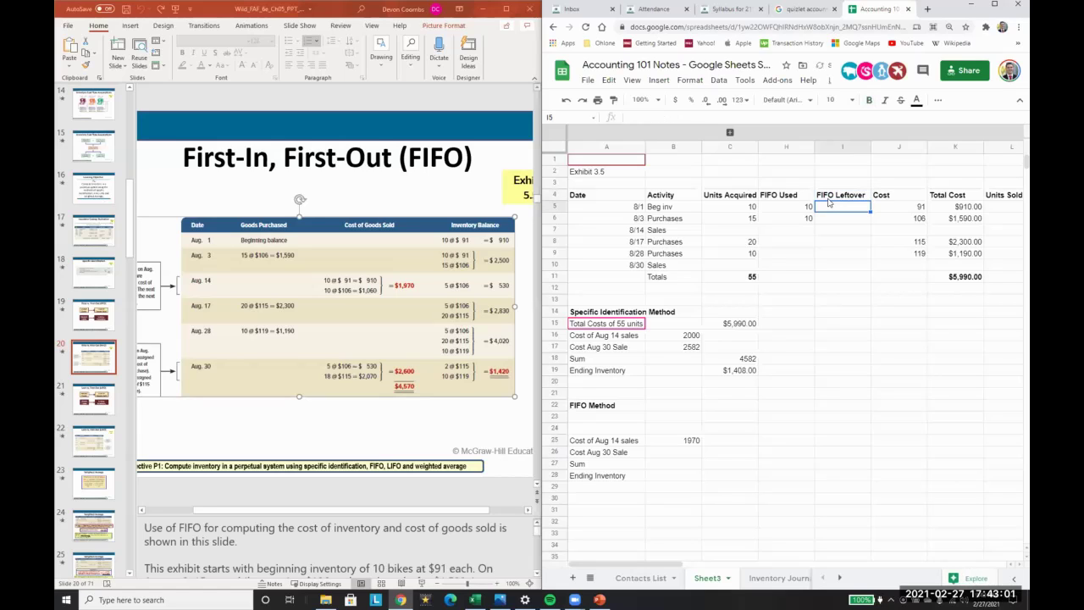
# Calculate the FIFO leftover units with =C5-H5 in I5 and =C6-H6 in I6
pyautogui.write('=C5-H5')
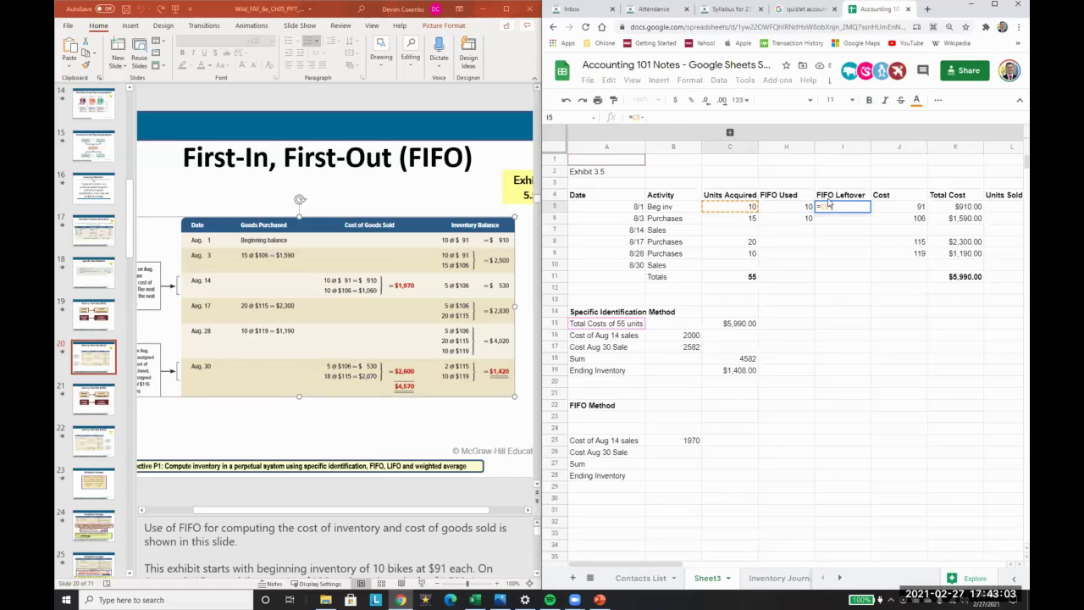
pyautogui.press('Return')
pyautogui.write('=C6-H6')
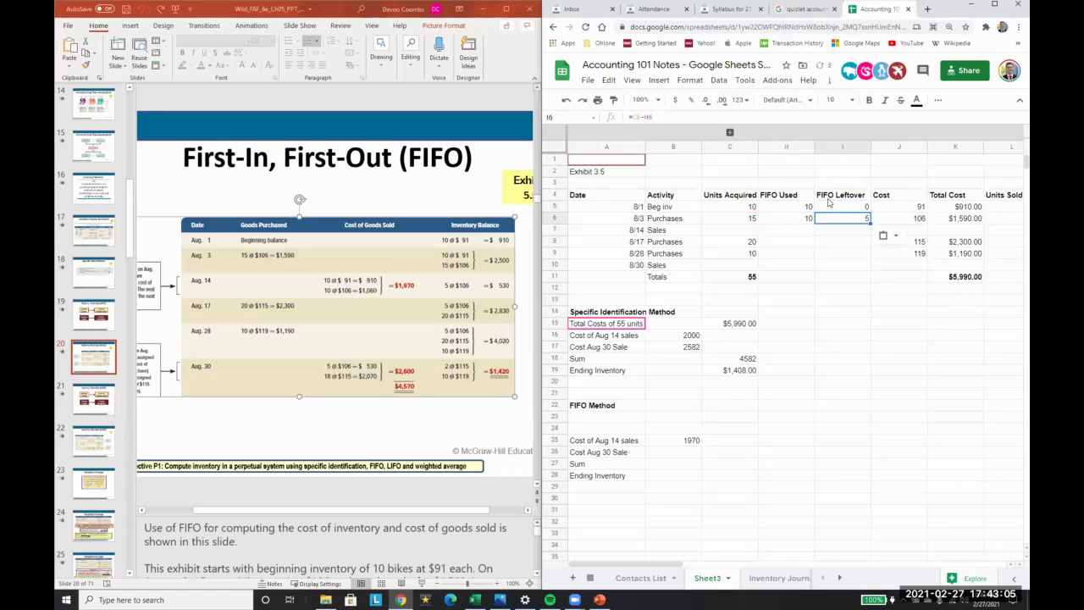
pyautogui.press('Down')
pyautogui.press('Right')
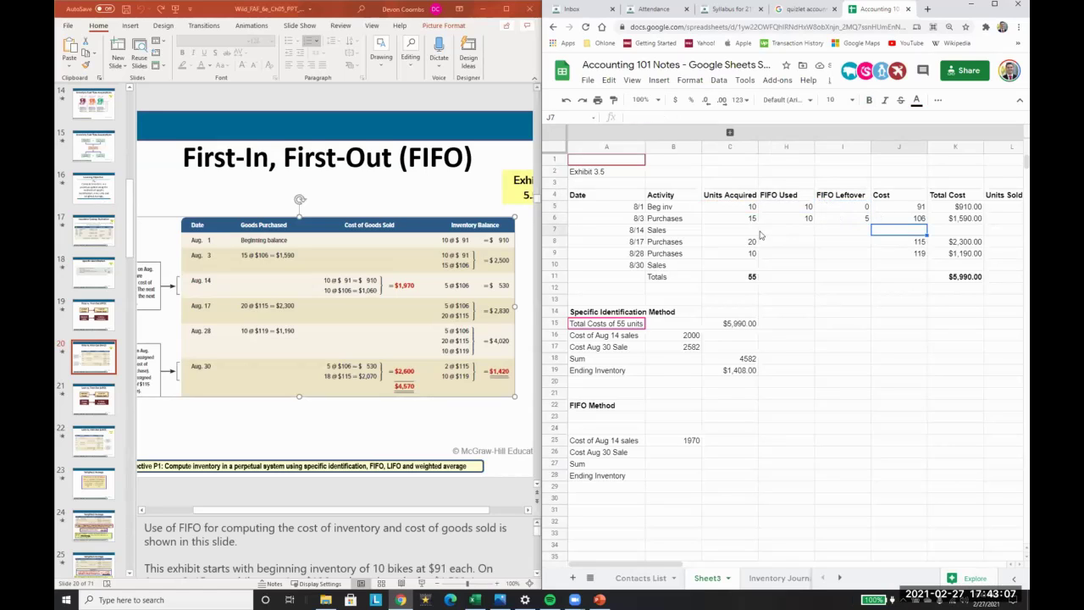
# Look up the units sold on August 30 and the leftover units and cost of the 8/3 purchase
pyautogui.click(911, 221)
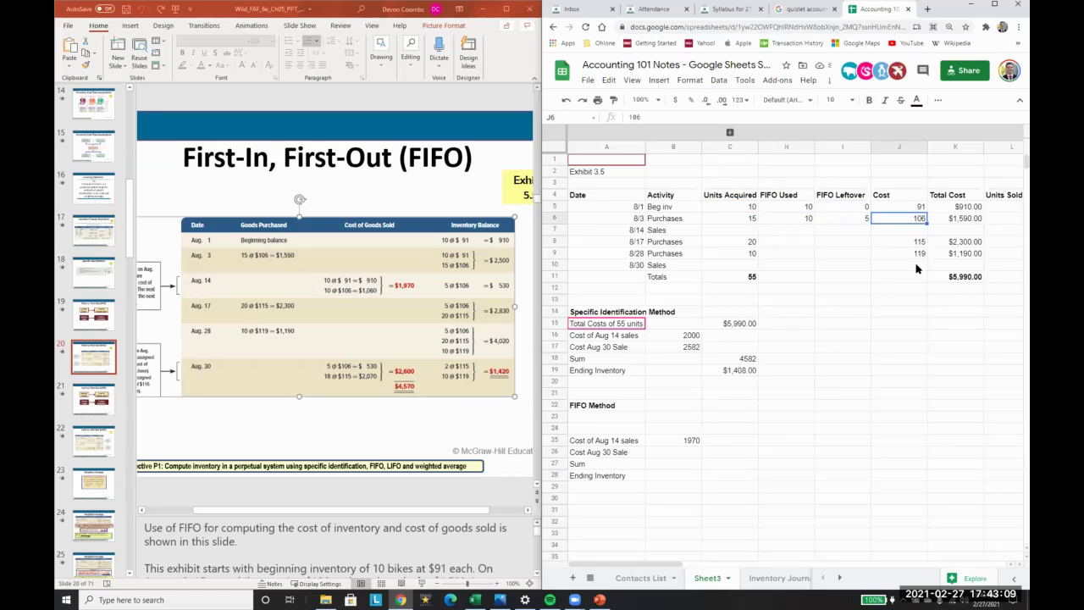
pyautogui.click(698, 453)
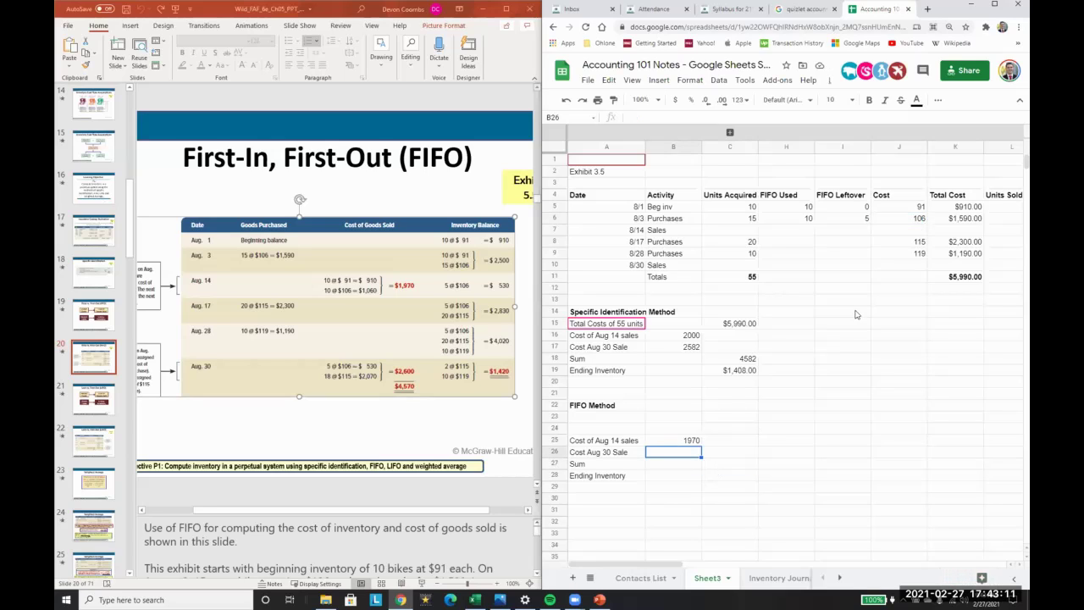
pyautogui.click(688, 439)
pyautogui.click(692, 457)
pyautogui.click(748, 269)
pyautogui.press('Right')
pyautogui.press('Right')
pyautogui.press('Right')
pyautogui.press('Right')
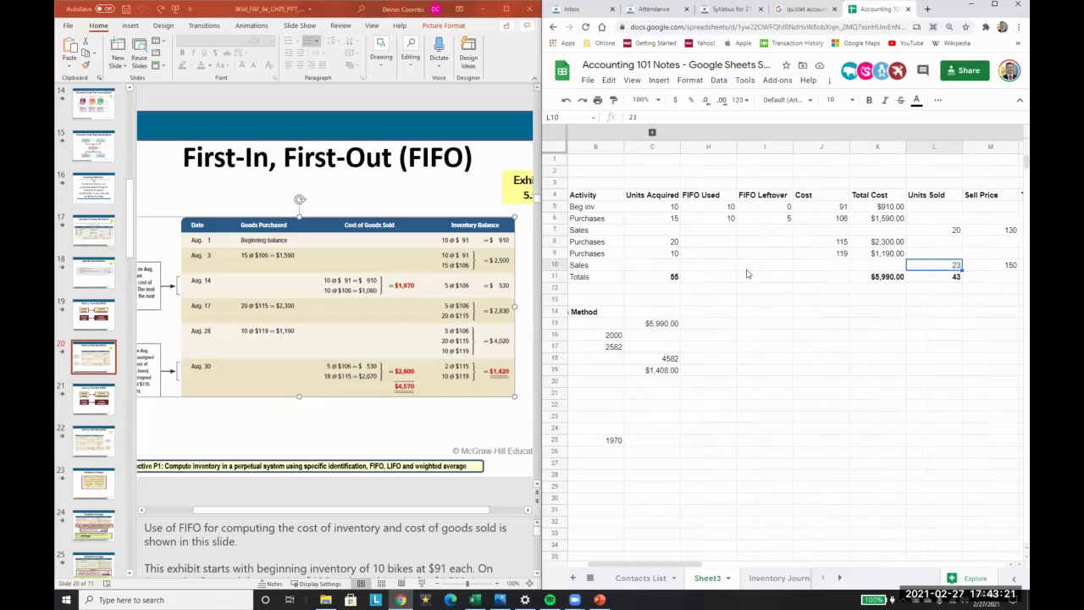
pyautogui.click(773, 221)
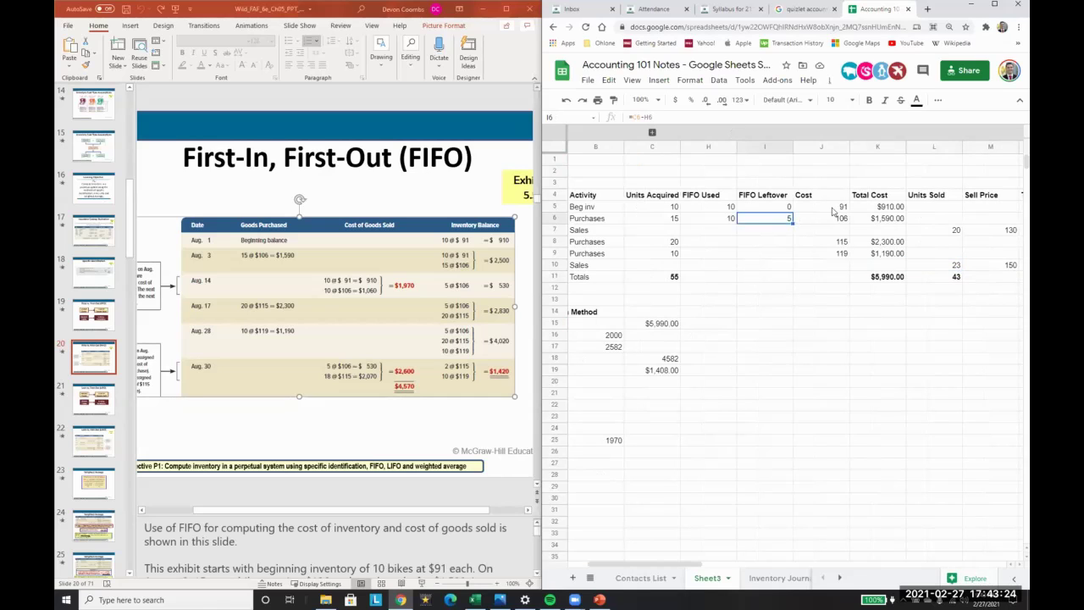
# Insert a blank column between FIFO Leftover and Cost
pyautogui.click(820, 148)
pyautogui.rightClick(824, 150)
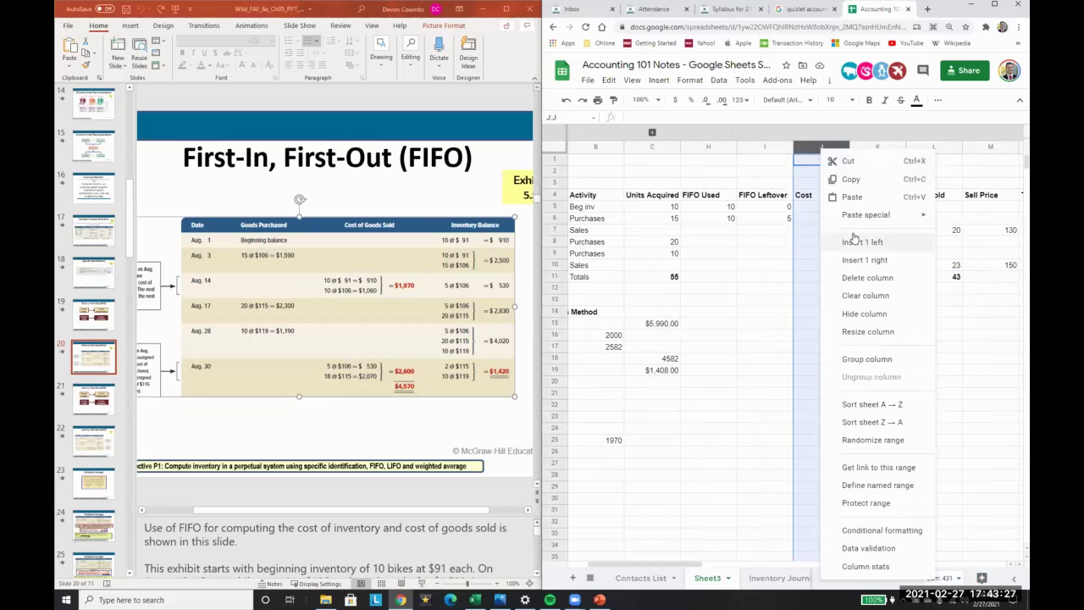
pyautogui.click(854, 242)
# Rename the headings in H4 and I4 to "FIFO Used 8/14" and "FIFO Leftover 8/14"
pyautogui.click(731, 197)
pyautogui.press('Left')
pyautogui.press('Left')
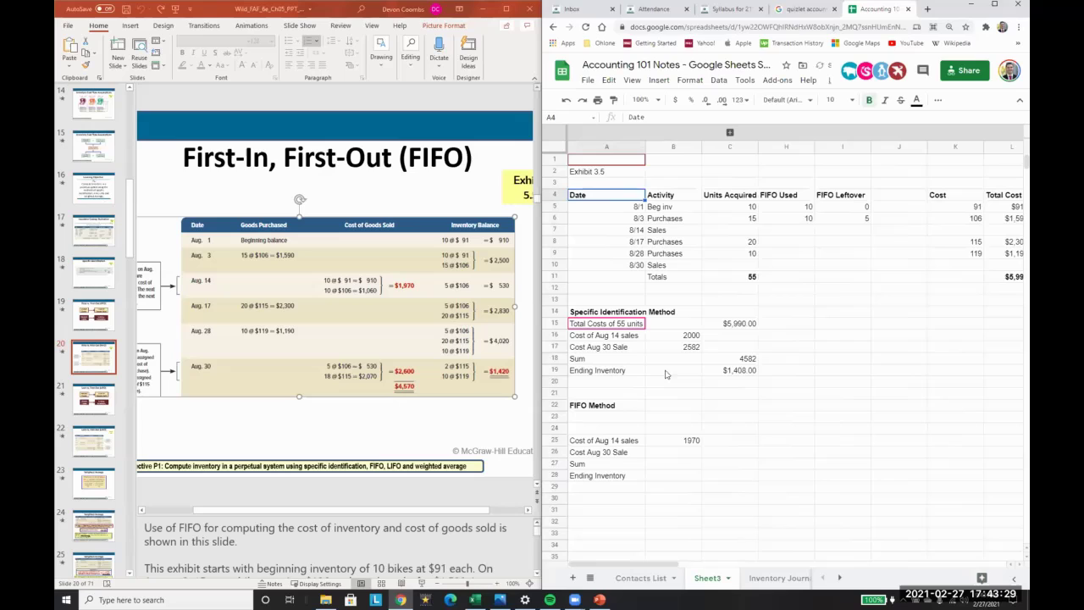
pyautogui.press('Right')
pyautogui.press('Right')
pyautogui.press('Right')
pyautogui.press('Return')
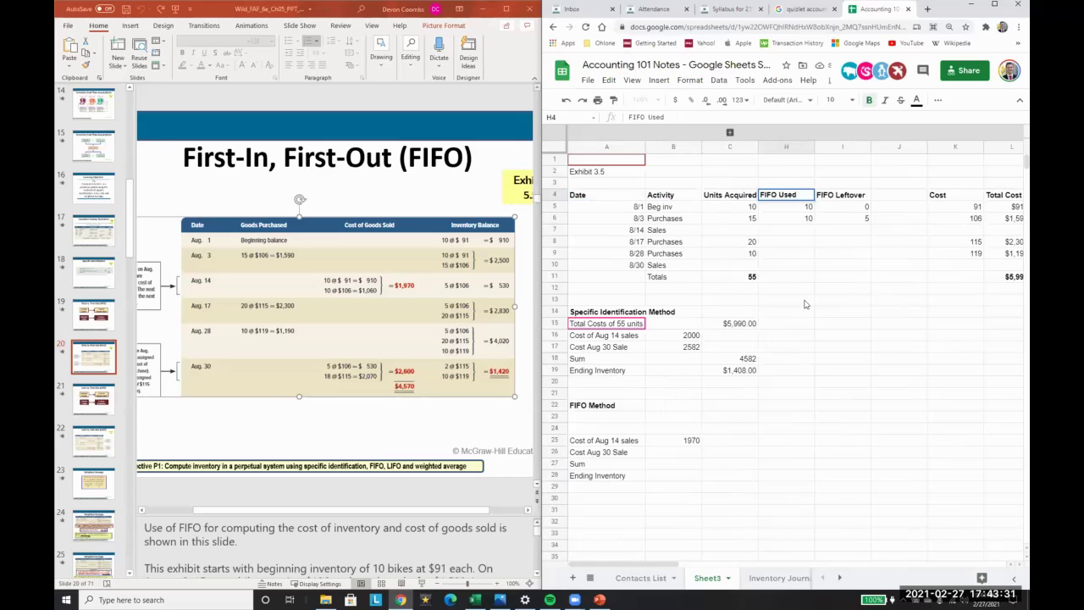
pyautogui.write('8/14')
pyautogui.press('Tab')
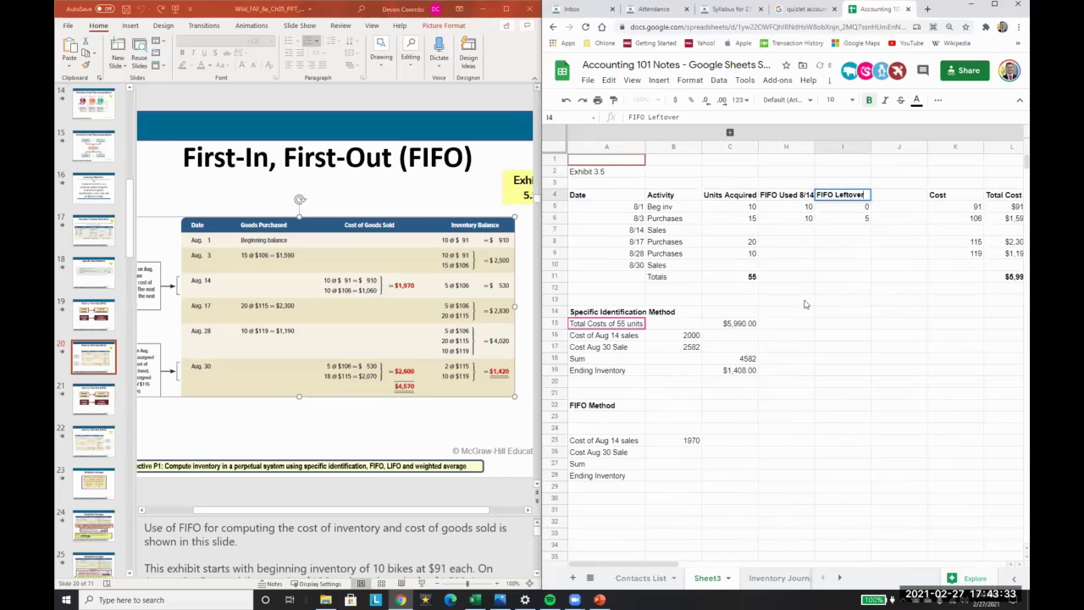
pyautogui.write('8/14')
pyautogui.press('Tab')
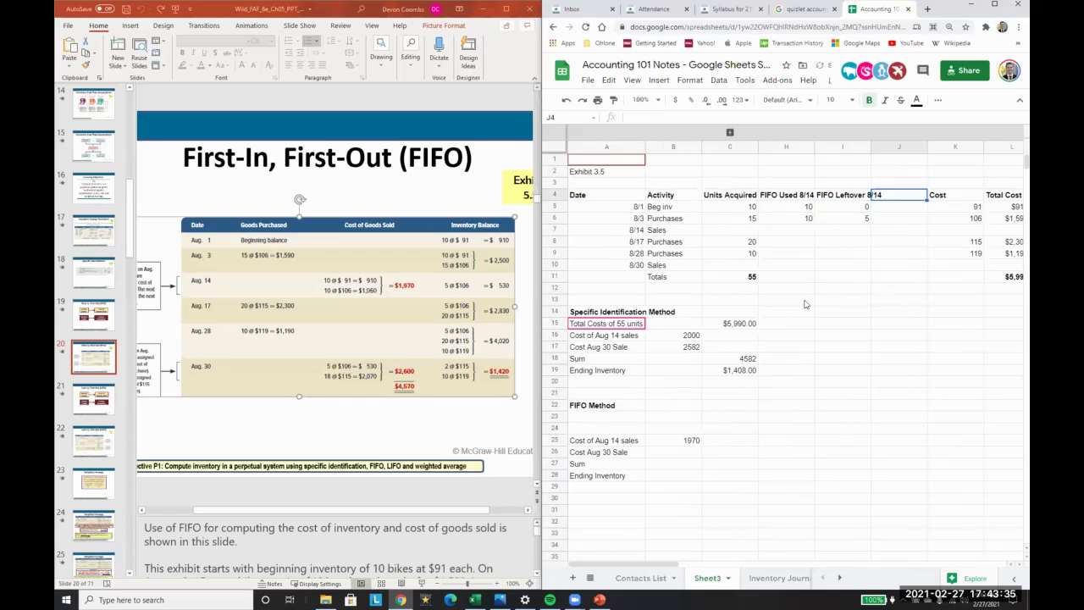
# Enter the heading "FIFO Used 8/30" in J4
pyautogui.write('FIFO Used')
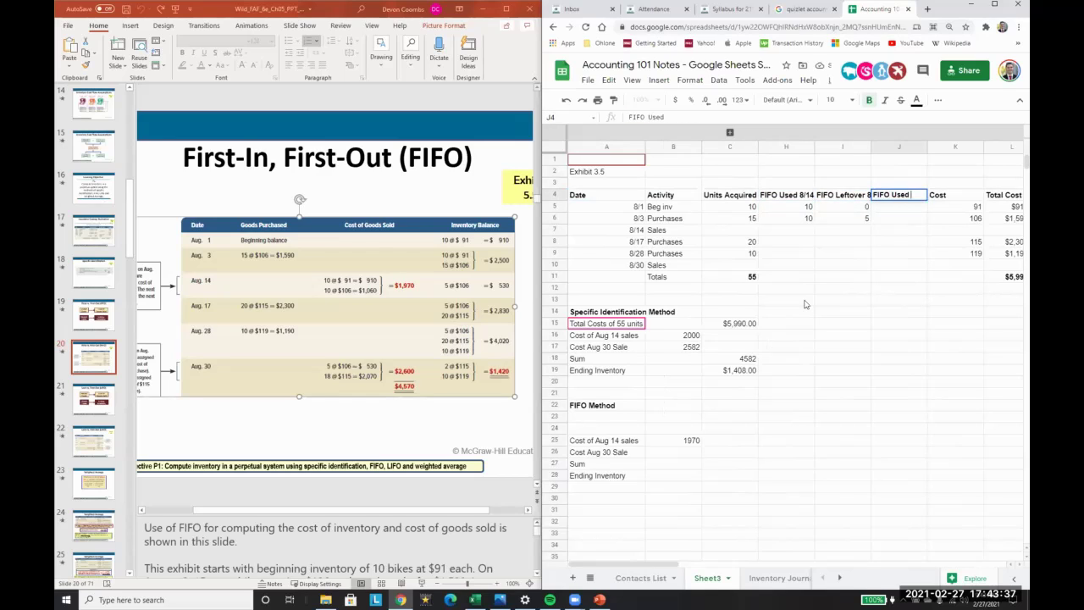
pyautogui.write(' 8/30')
pyautogui.press('Return')
# Insert a column before Cost with the heading "FIFO Left Over 8/30" in K4 and fit its width to the heading
pyautogui.click(960, 150)
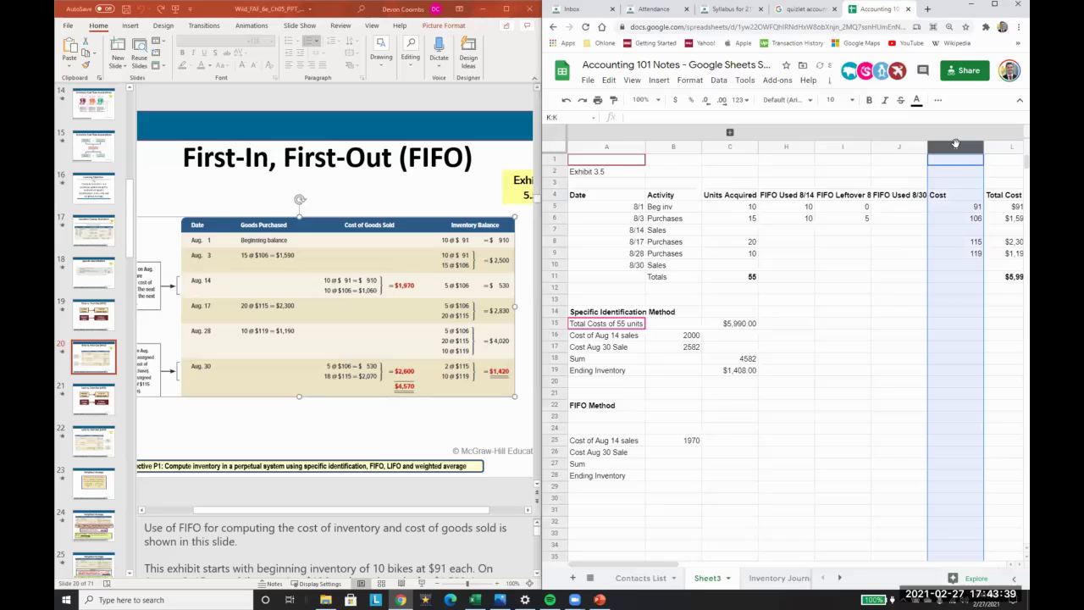
pyautogui.rightClick(961, 150)
pyautogui.click(945, 241)
pyautogui.press('Down')
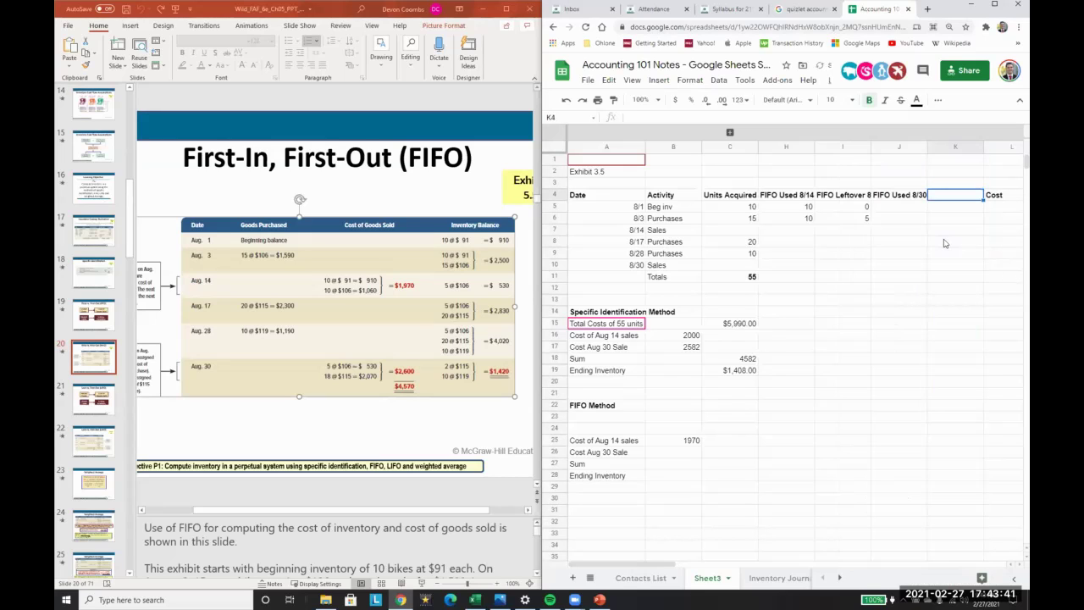
pyautogui.write('FIFO Left Over')
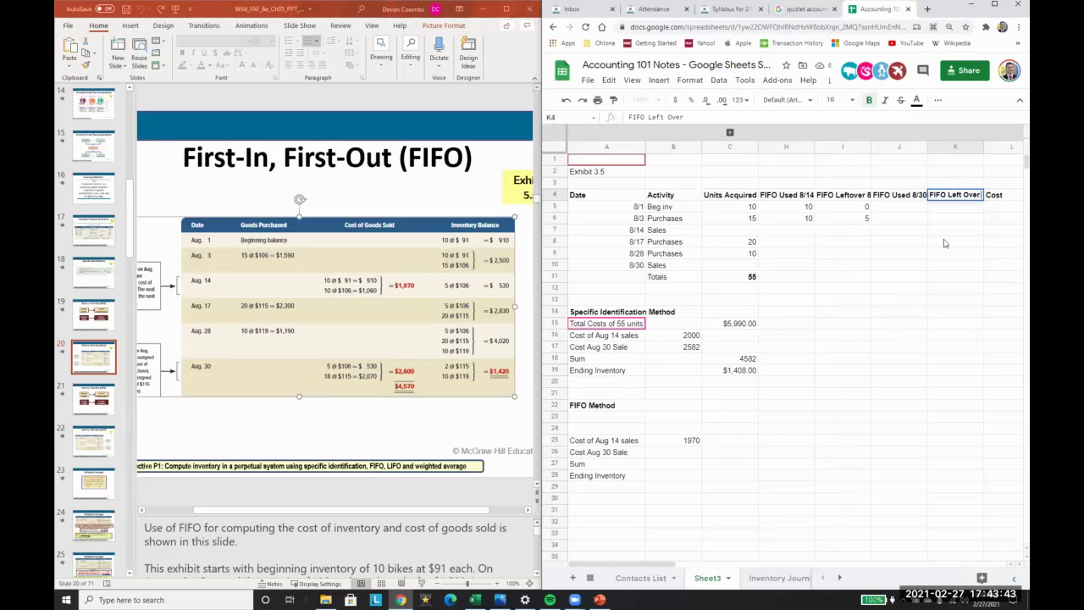
pyautogui.write(' 8/30')
pyautogui.press('Return')
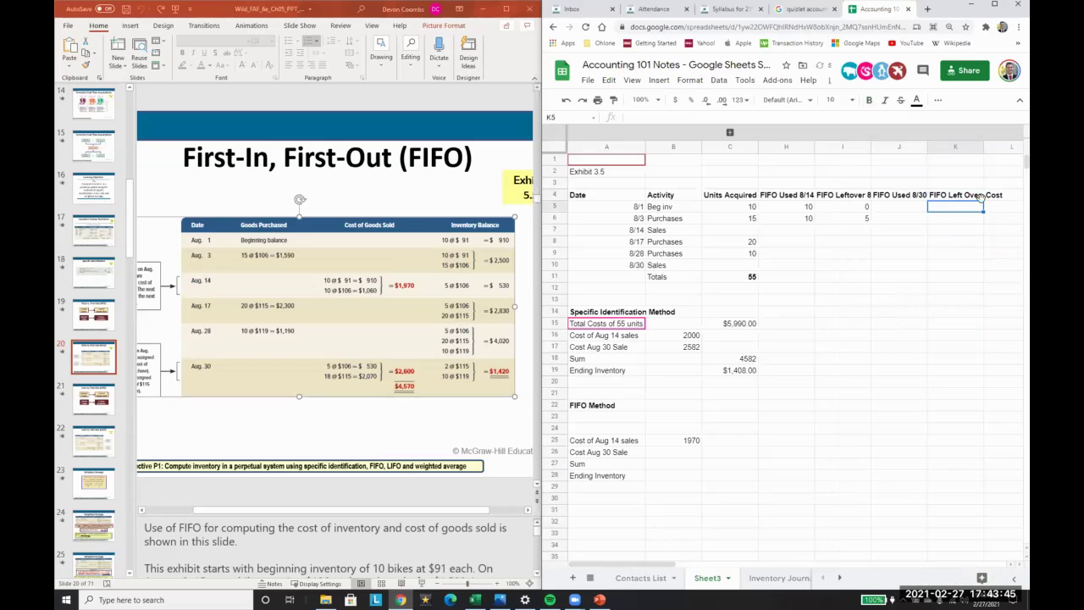
pyautogui.doubleClick(982, 147)
# Enter 5 in J6 as the units used from the 8/3 purchase for the 8/30 sale
pyautogui.click(902, 212)
pyautogui.scroll(-1, 665, 407)
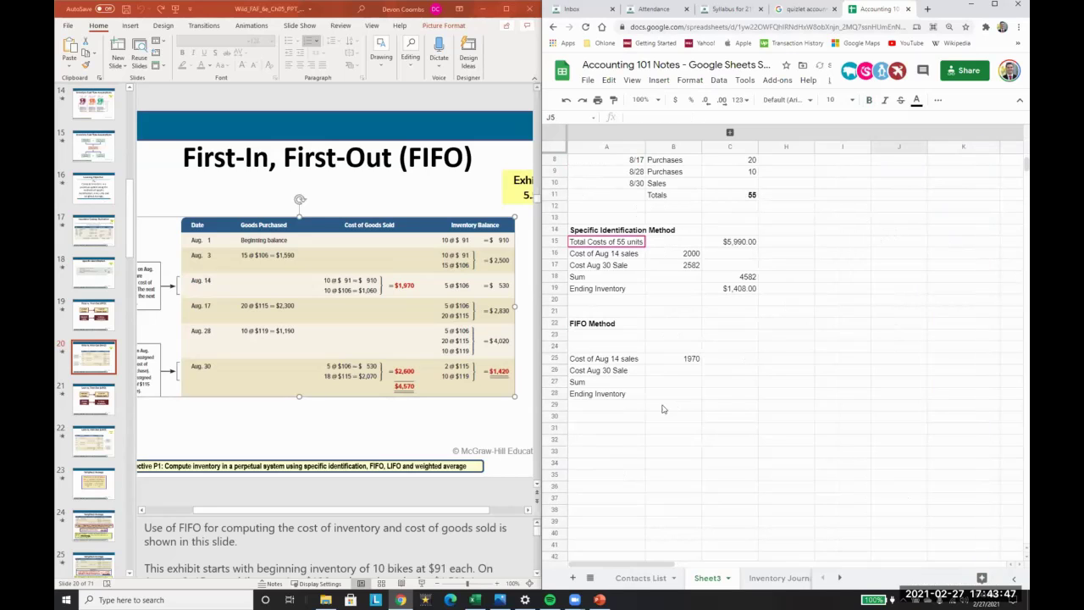
pyautogui.click(676, 370)
pyautogui.scroll(2, 675, 373)
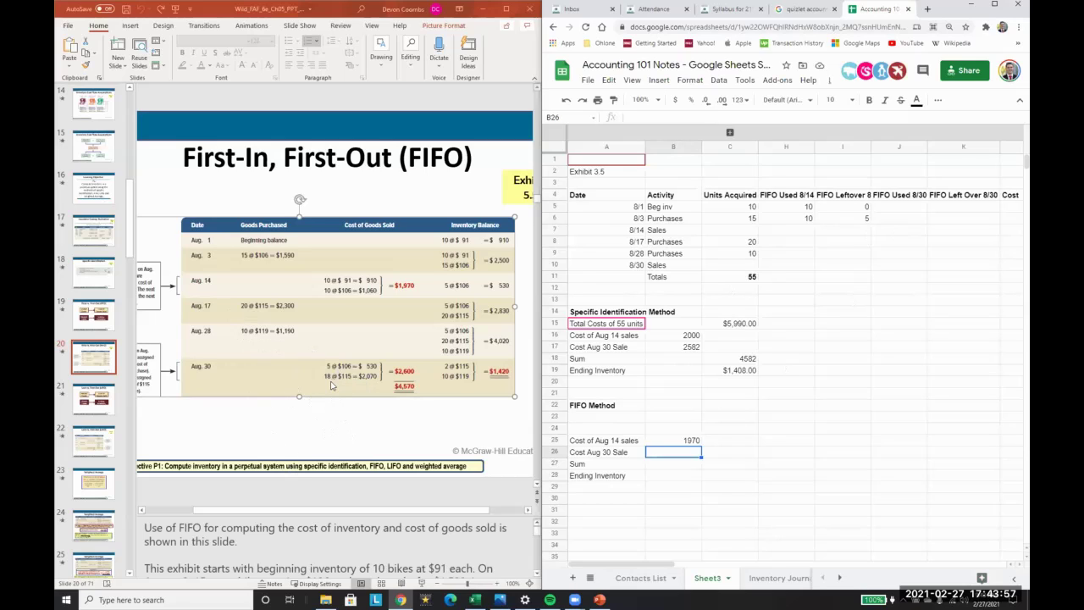
pyautogui.click(836, 253)
pyautogui.press('Right')
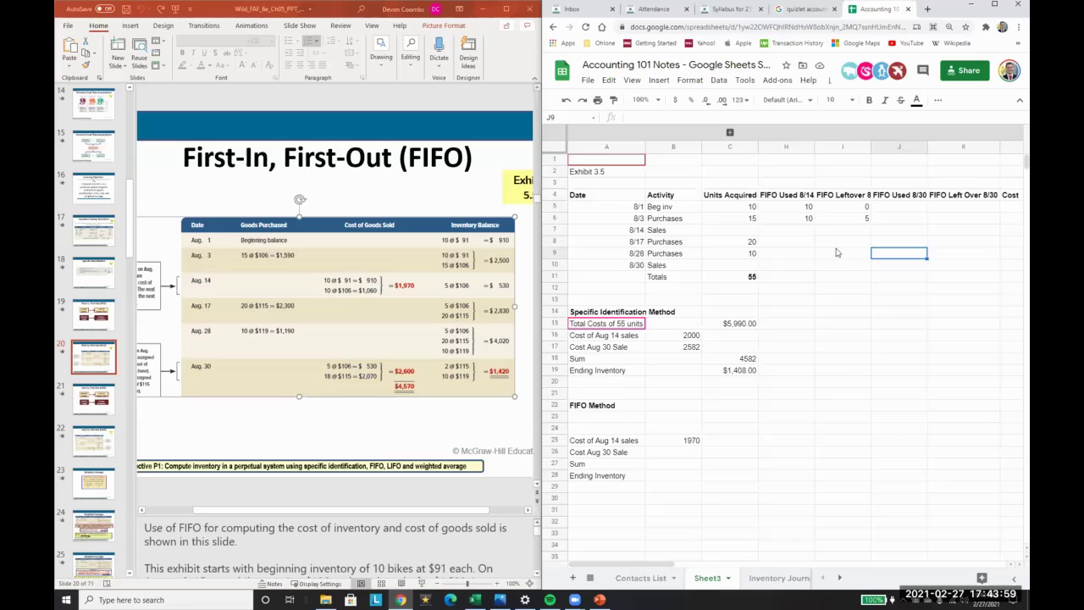
pyautogui.press('Up')
pyautogui.press('Up')
pyautogui.press('Up')
pyautogui.write('=')
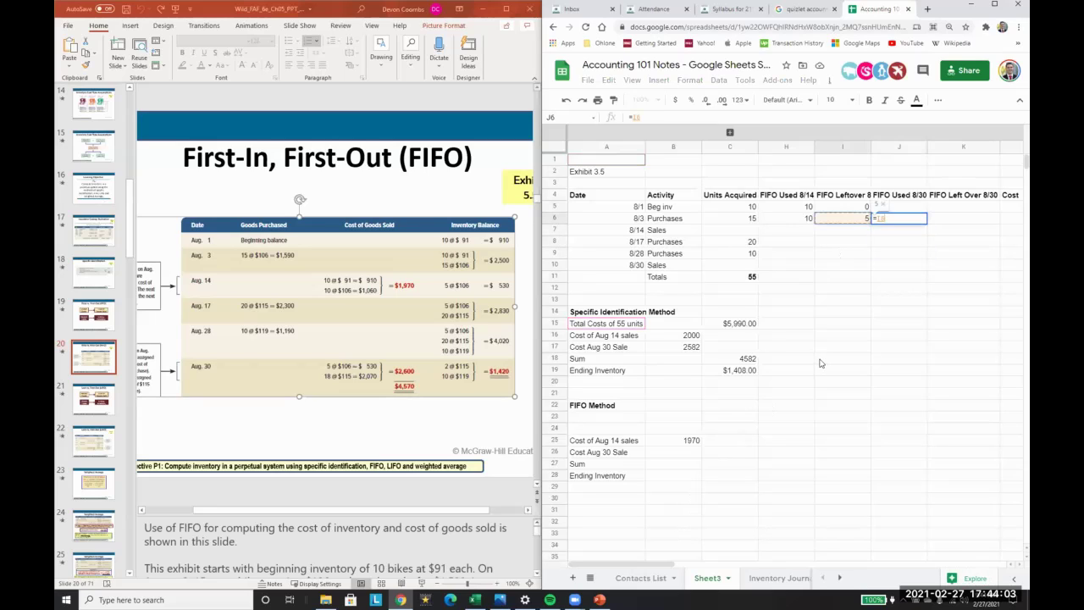
pyautogui.press('Left')
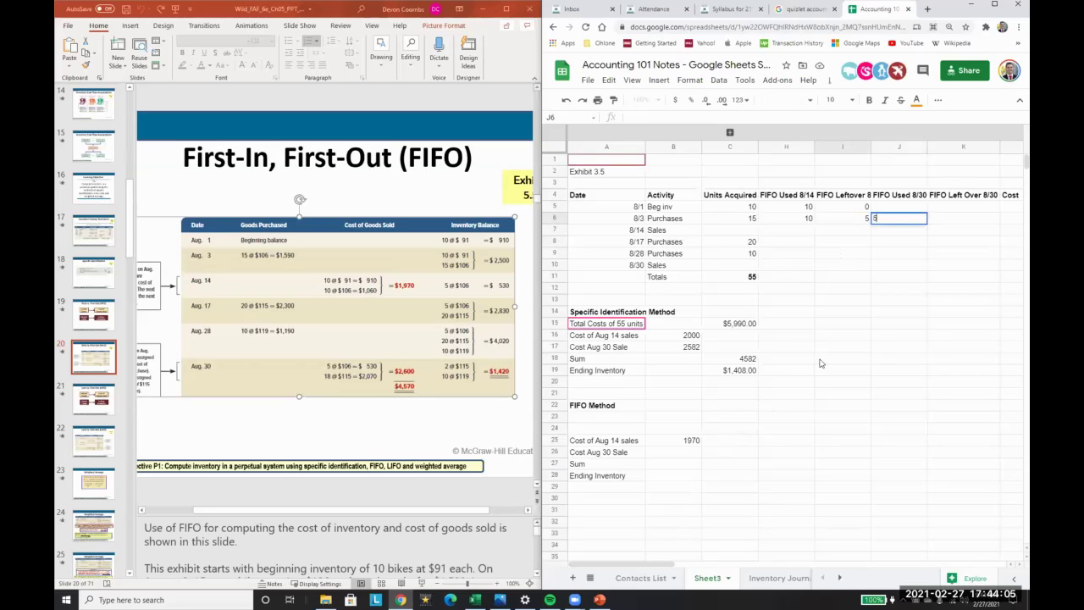
pyautogui.press('Return')
# Calculate the units used from the 8/17 purchase in J8 with =23-J6
pyautogui.press('Down')
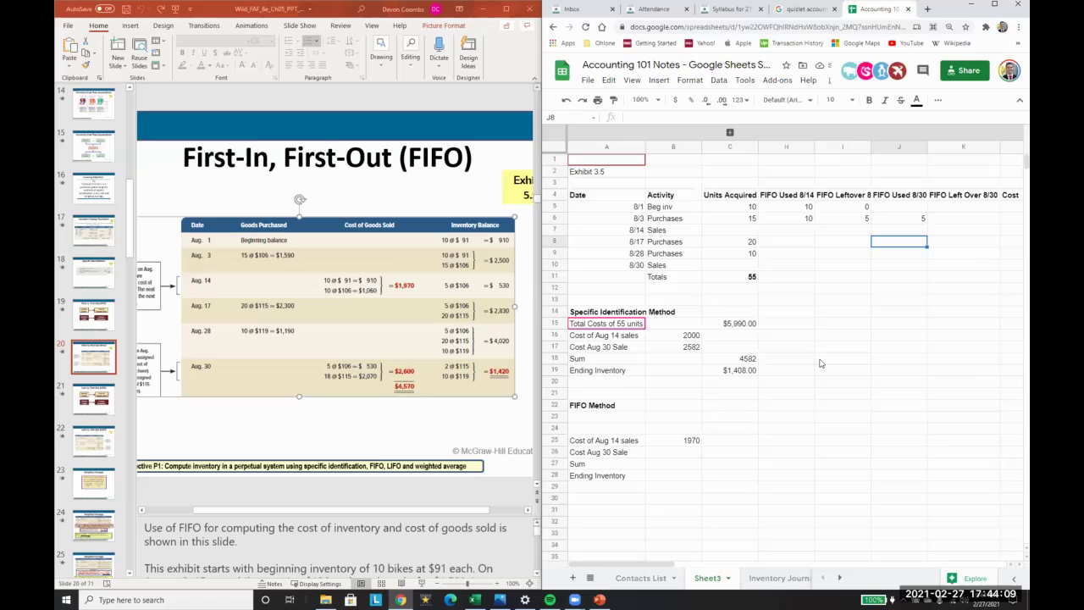
pyautogui.write('=')
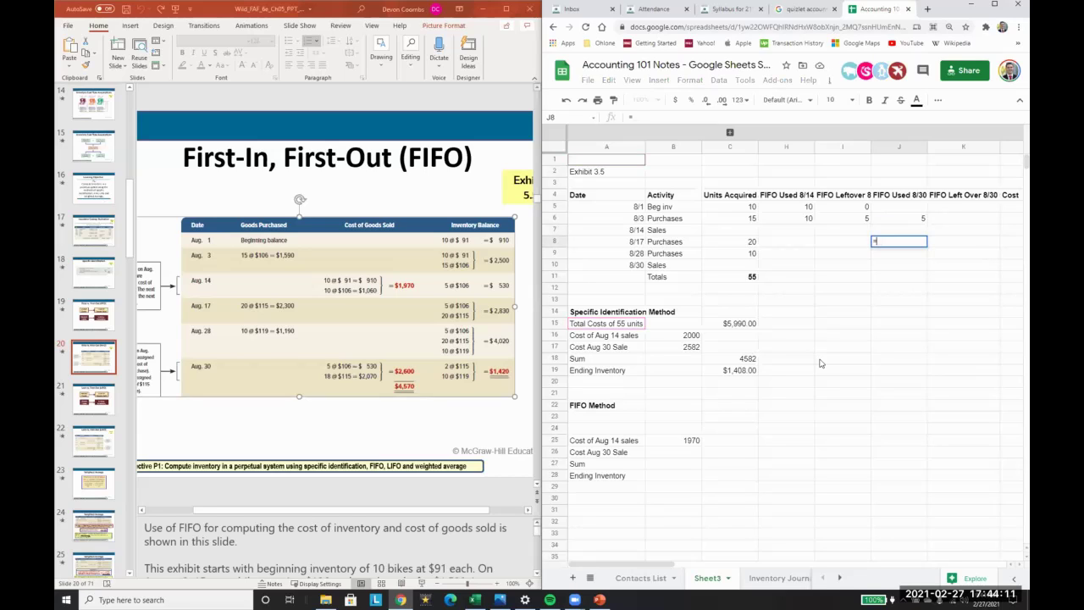
pyautogui.write('23-J6')
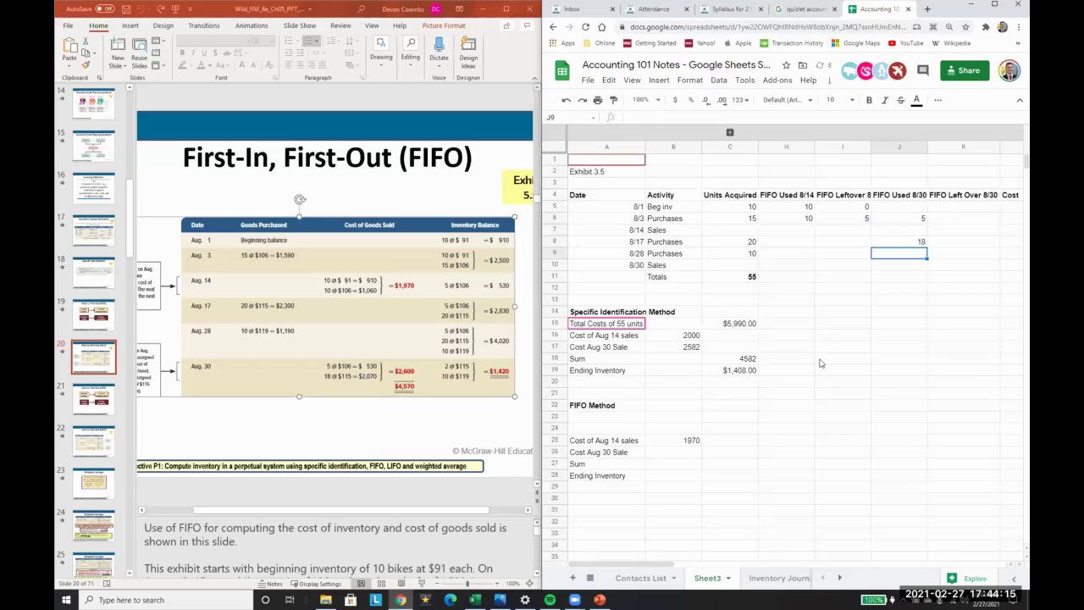
# Calculate the 8/30 leftover units of the 8/3 purchase in K6 with =I6-J6
pyautogui.press('Tab')
pyautogui.press('Right')
pyautogui.press('Left')
pyautogui.press('Left')
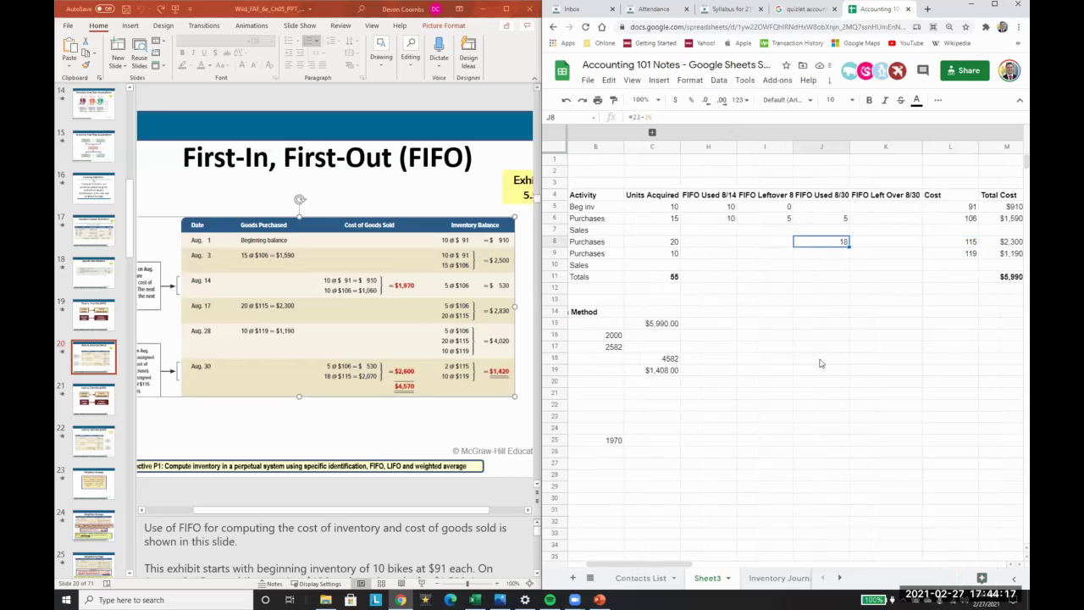
pyautogui.press('Right')
pyautogui.press('Up')
pyautogui.press('Up')
pyautogui.write('=')
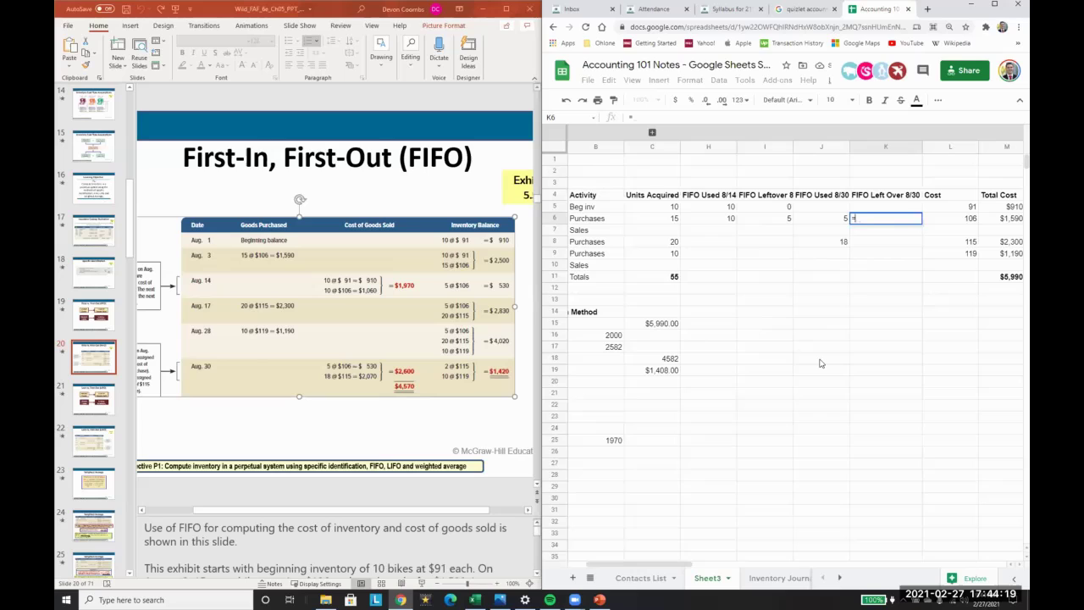
pyautogui.write('I6-J6')
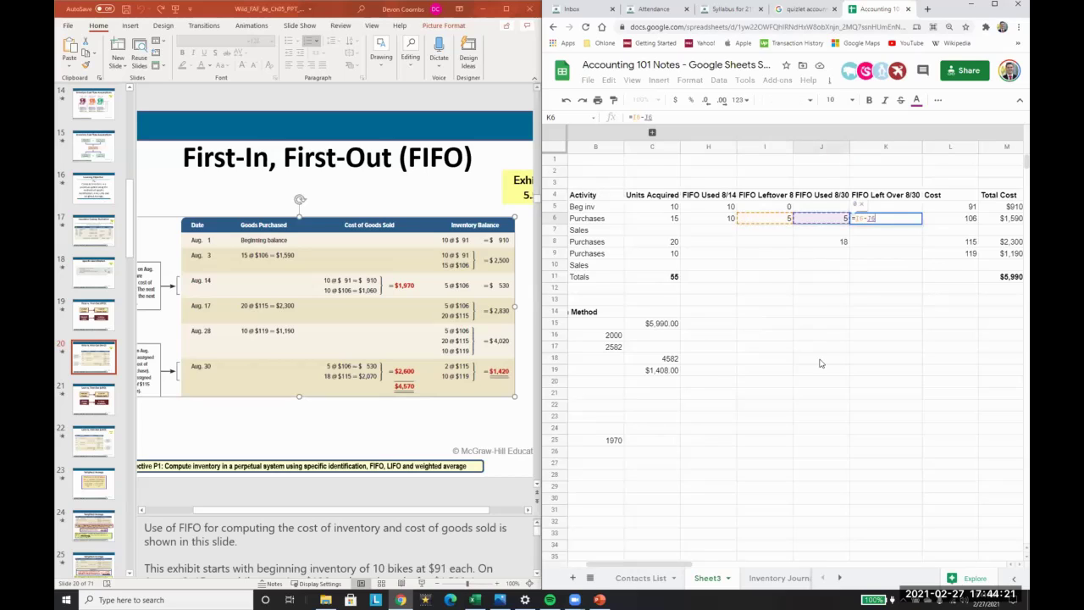
pyautogui.press('Return')
# Calculate the 8/30 leftover units of the 8/17 purchase in K8 with =C8-J8
pyautogui.press('Up')
pyautogui.hotkey('ctrl', 'c')
pyautogui.press('Down')
pyautogui.press('Down')
pyautogui.write('=')
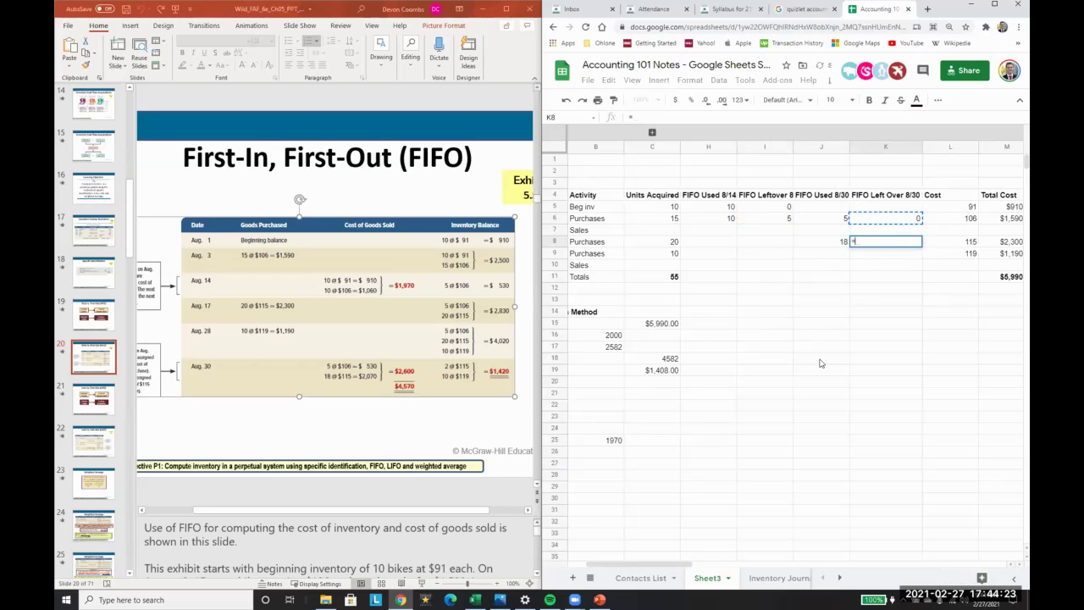
pyautogui.press('Left')
pyautogui.press('Left')
pyautogui.press('Left')
pyautogui.press('Left')
pyautogui.write('-')
pyautogui.press('Left')
pyautogui.press('Return')
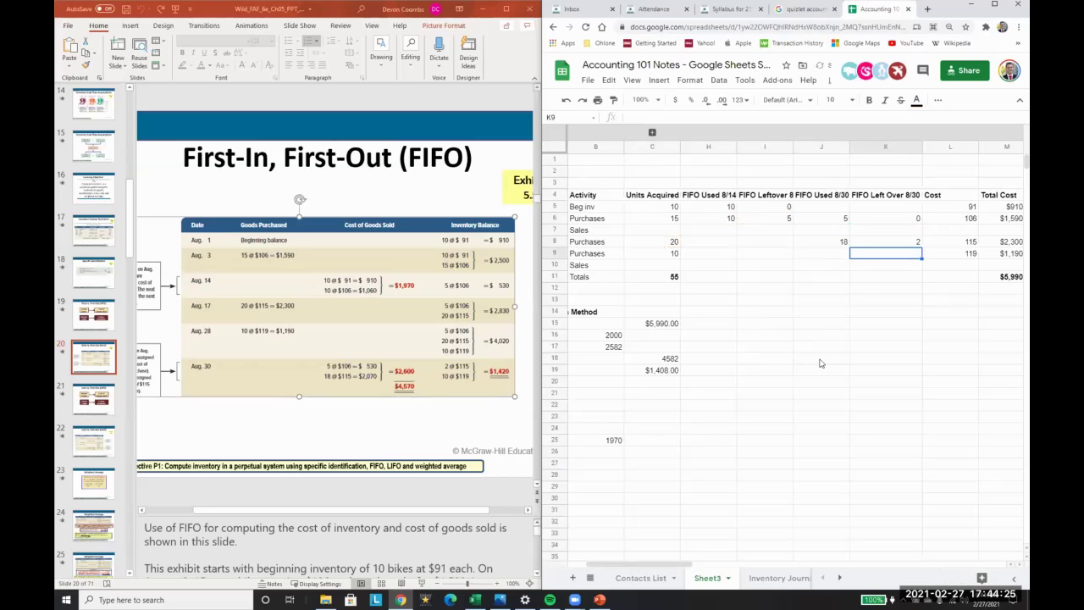
# Copy the leftover formula from K8 to K9 for the 8/28 purchase
pyautogui.press('Up')
pyautogui.hotkey('ctrl', 'c')
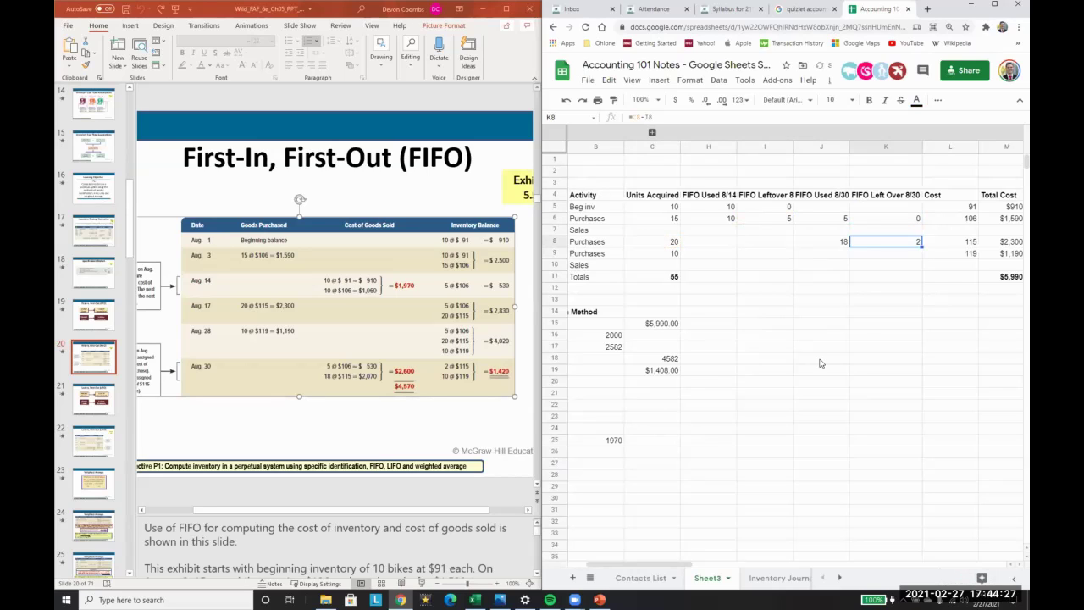
pyautogui.press('Down')
pyautogui.hotkey('ctrl', 'v')
# Calculate the FIFO cost of the Aug 30 sale in C25 with =(I6*L6)+(J8*L8)
pyautogui.press('Down')
pyautogui.press('Down')
pyautogui.press('Down')
pyautogui.press('Down')
pyautogui.press('Down')
pyautogui.press('Down')
pyautogui.press('Down')
pyautogui.press('Down')
pyautogui.press('Down')
pyautogui.press('Down')
pyautogui.press('Down')
pyautogui.press('Down')
pyautogui.press('Down')
pyautogui.press('Down')
pyautogui.press('Down')
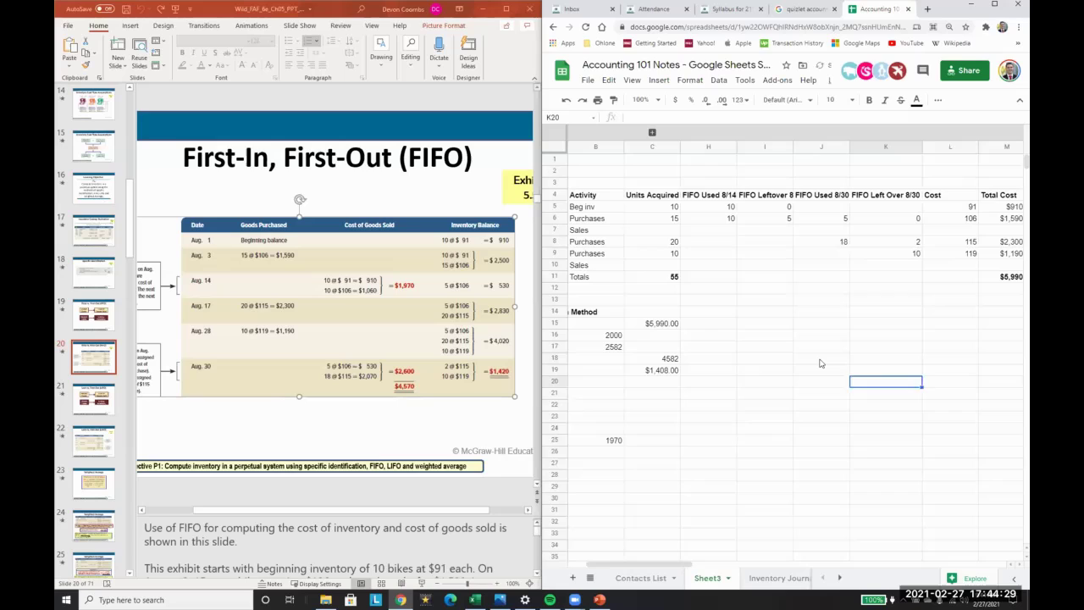
pyautogui.press('Left')
pyautogui.press('Left')
pyautogui.press('Left')
pyautogui.press('Left')
pyautogui.press('Down')
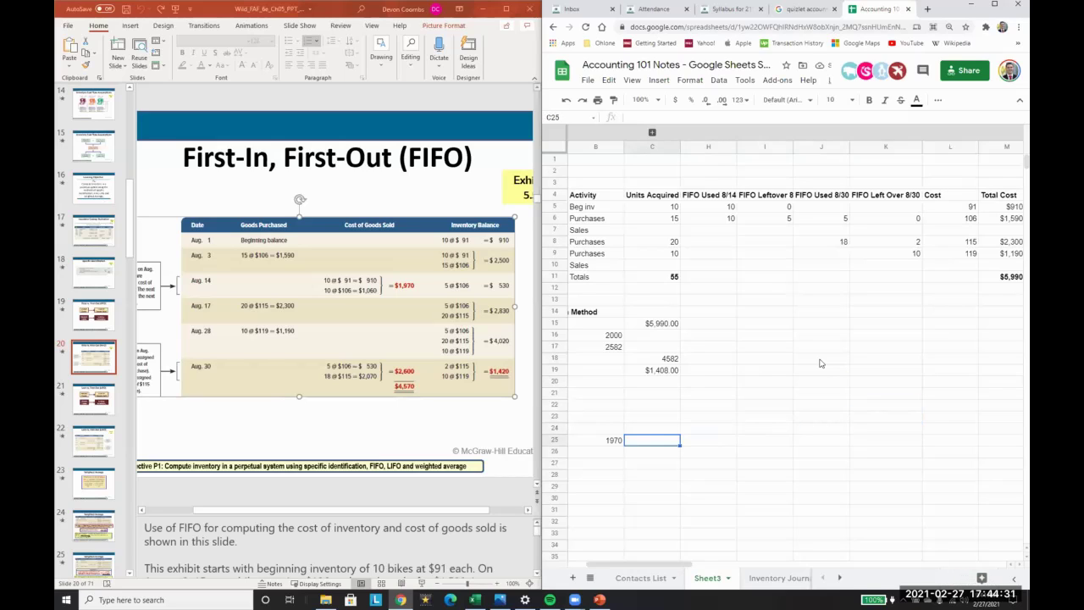
pyautogui.write('=(')
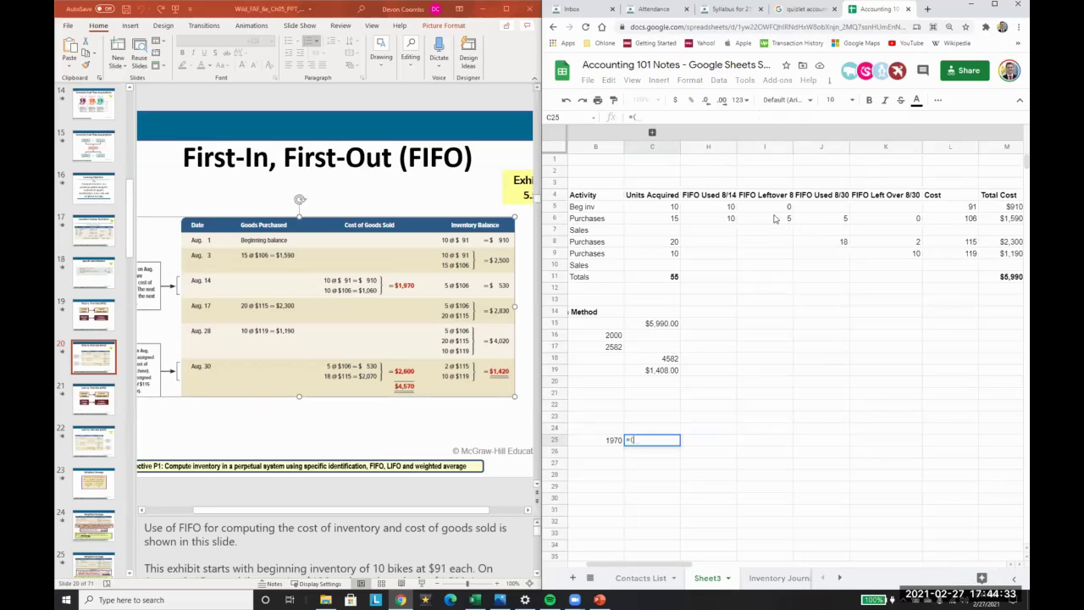
pyautogui.click(775, 218)
pyautogui.write('*')
pyautogui.click(969, 222)
pyautogui.write(')+')
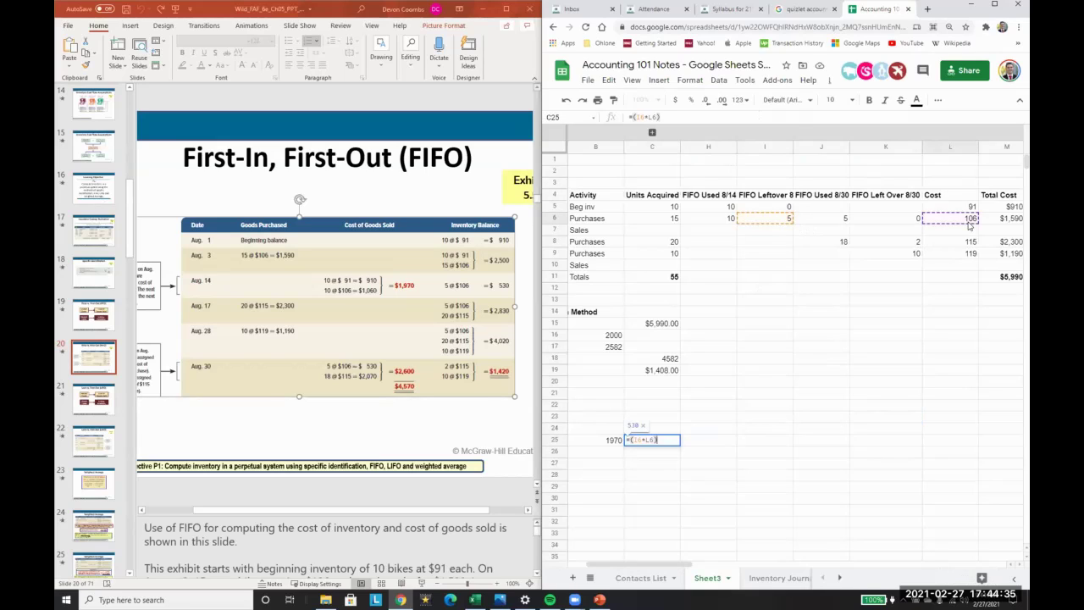
pyautogui.write('(')
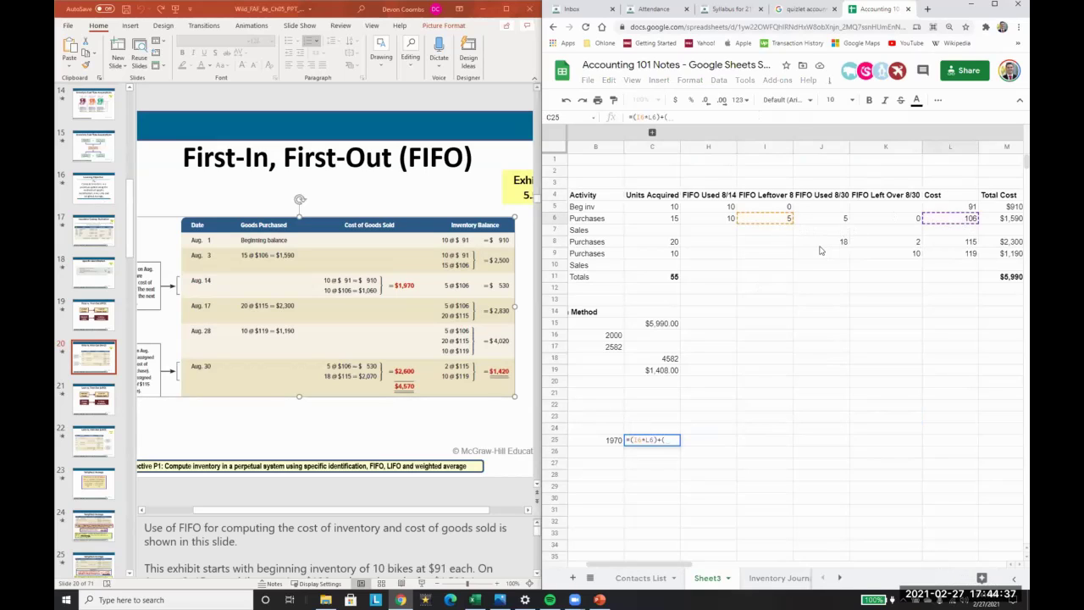
pyautogui.click(828, 244)
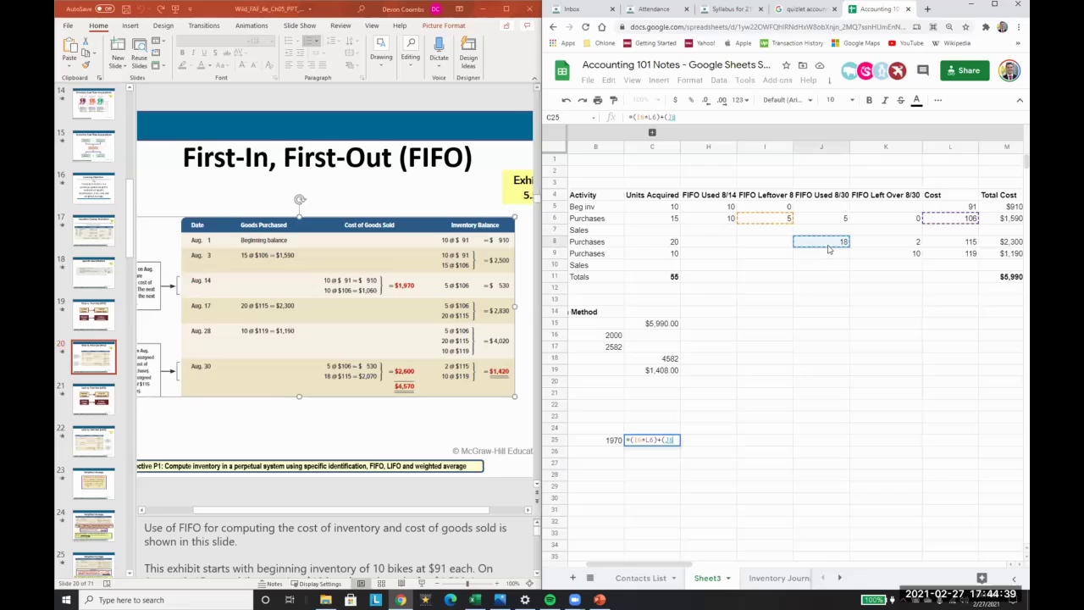
pyautogui.write('*')
pyautogui.click(970, 235)
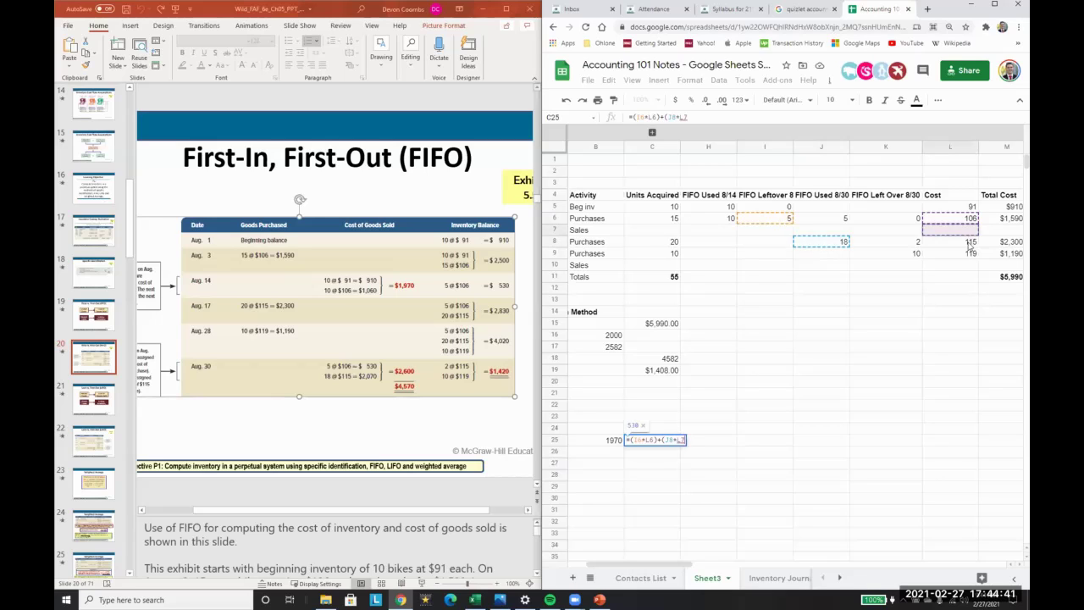
pyautogui.click(972, 243)
pyautogui.write(')')
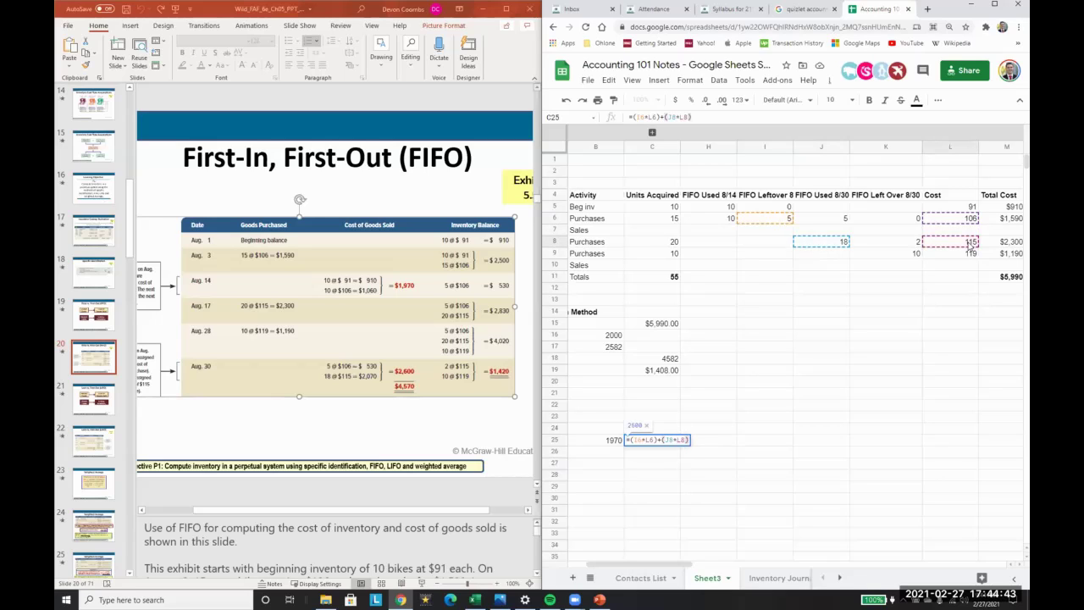
pyautogui.press('Return')
# Move the Aug 30 sale cost formula from C25 to B26, beside its label
pyautogui.hscroll(-2, 863, 219)
pyautogui.hotkey('ctrl', 'x')
pyautogui.press('Down')
pyautogui.press('Left')
pyautogui.hotkey('ctrl', 'v')
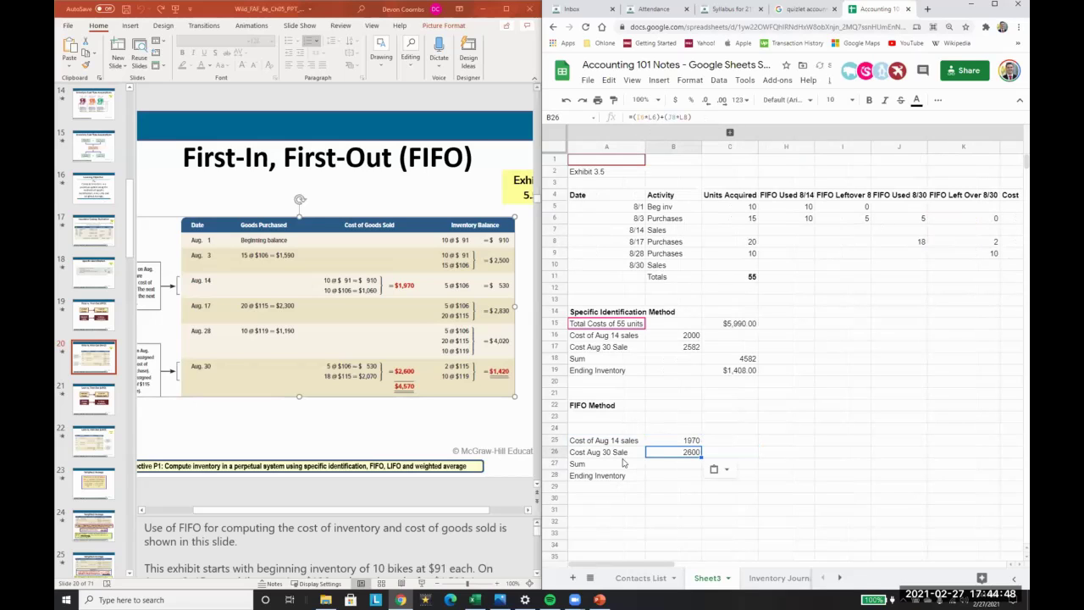
# Add up the two FIFO sale costs in B27 with =B25+B26
pyautogui.press('Down')
pyautogui.write('=B25')
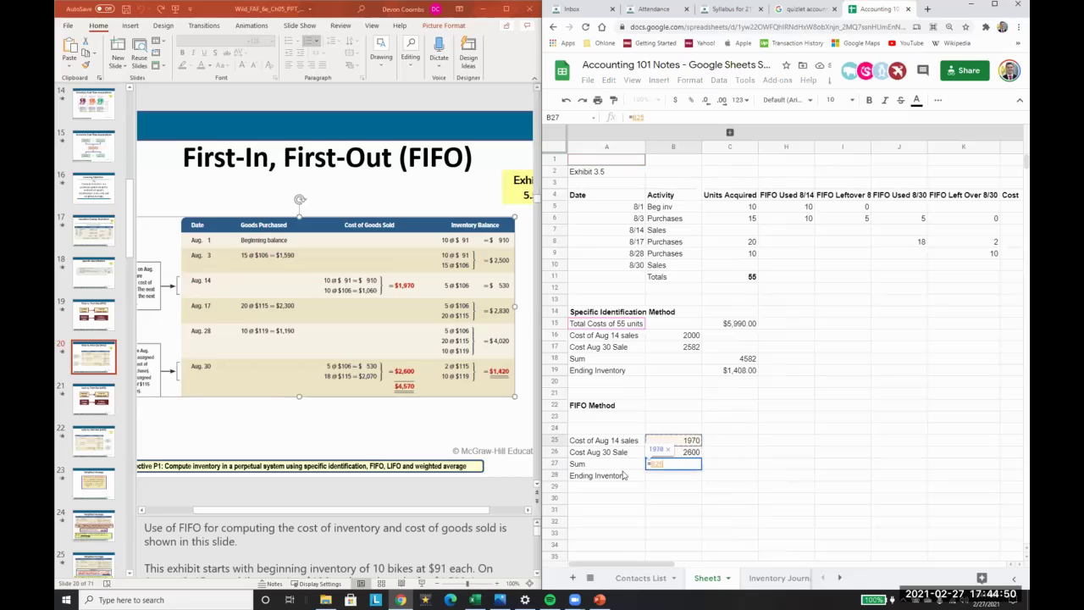
pyautogui.write('+B26')
pyautogui.press('Return')
# Move the Aug 30 cost and the Sum from B26:B27 to C26:C27 and make the Sum bold
pyautogui.press('Up')
pyautogui.press('Up')
pyautogui.hotkey('shift', 'Down')
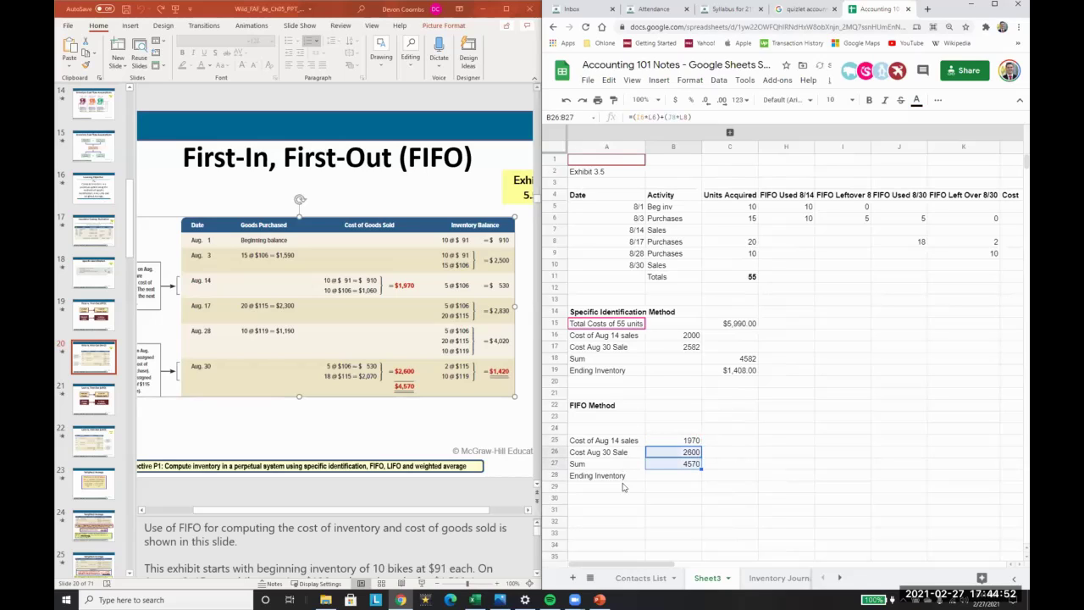
pyautogui.hotkey('ctrl', 'x')
pyautogui.press('Right')
pyautogui.hotkey('ctrl', 'v')
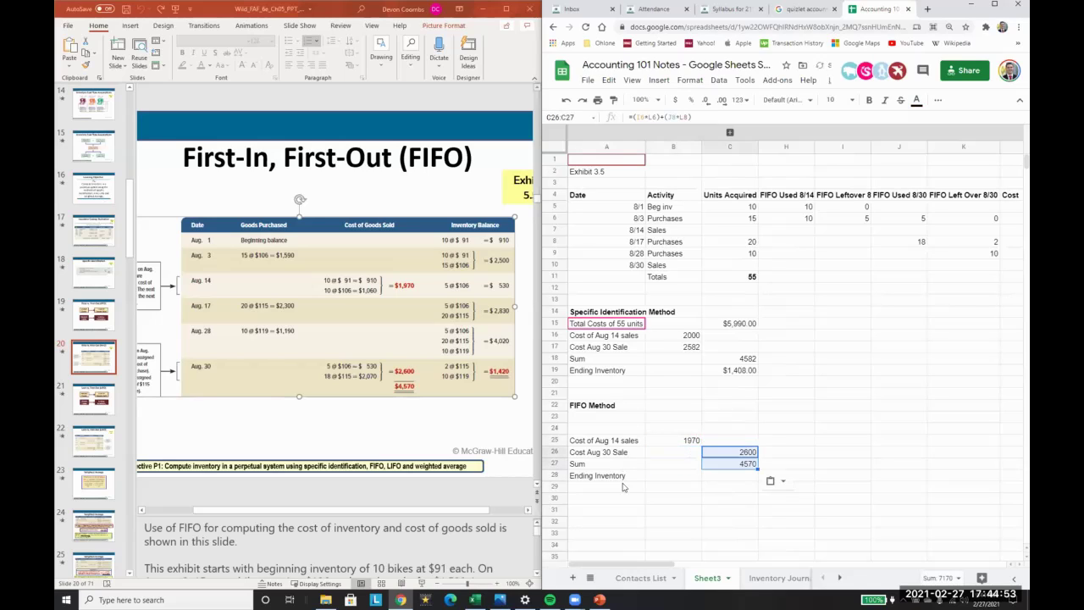
pyautogui.click(711, 467)
pyautogui.hotkey('ctrl', 'b')
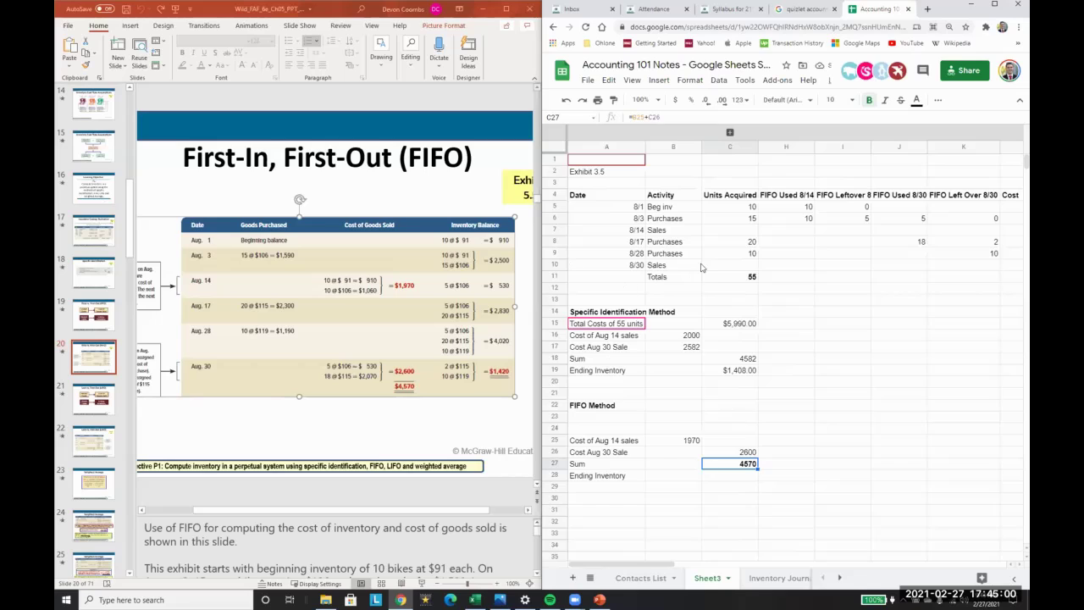
pyautogui.click(702, 268)
pyautogui.press('Up')
pyautogui.press('Right')
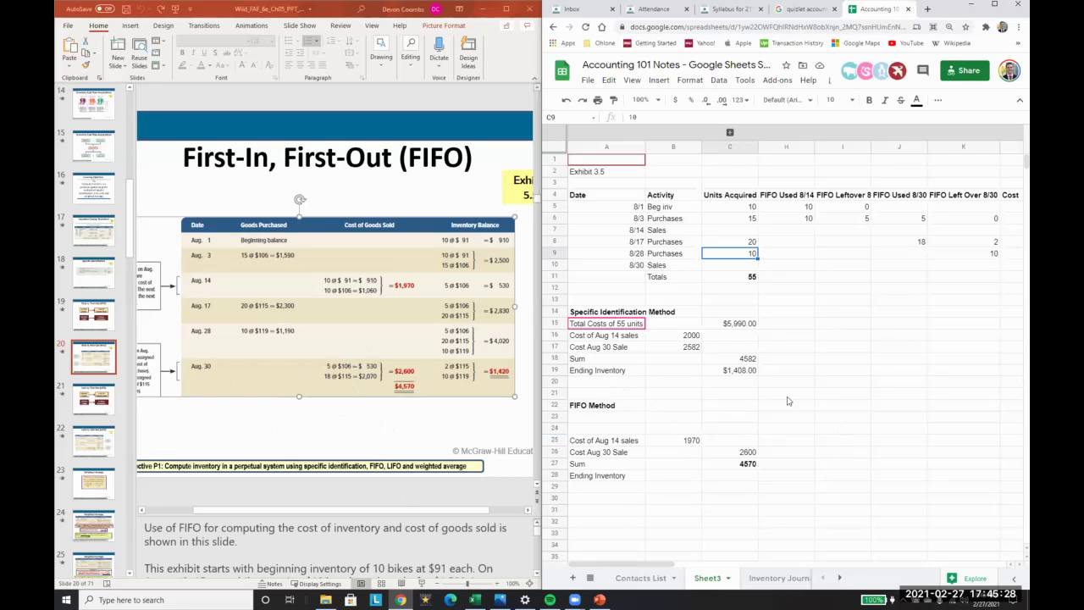
pyautogui.scroll(-3, 620, 458)
pyautogui.click(620, 454)
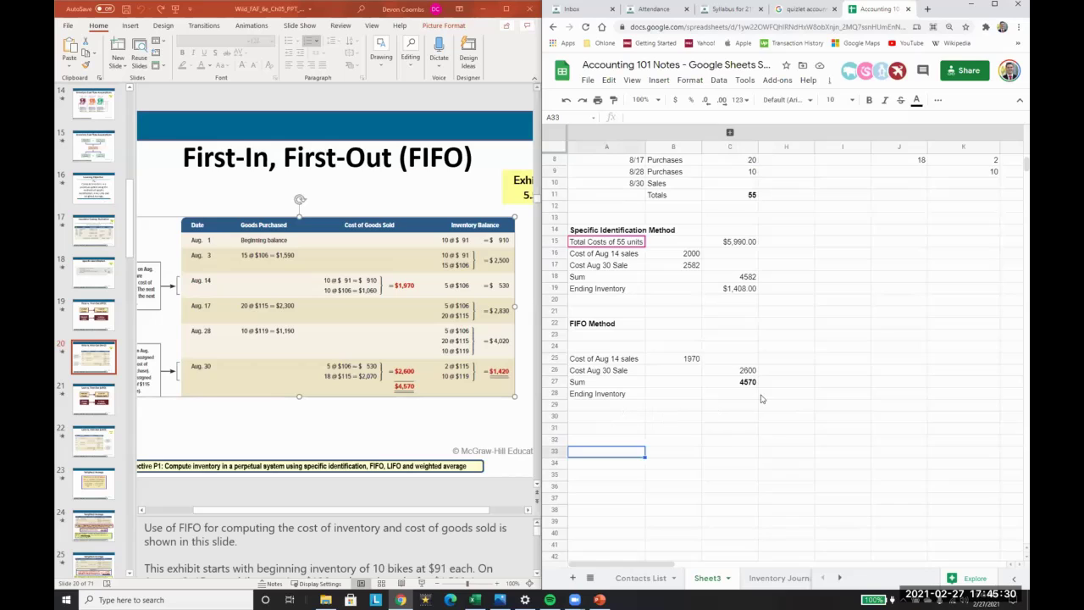
pyautogui.press('Up')
pyautogui.press('Up')
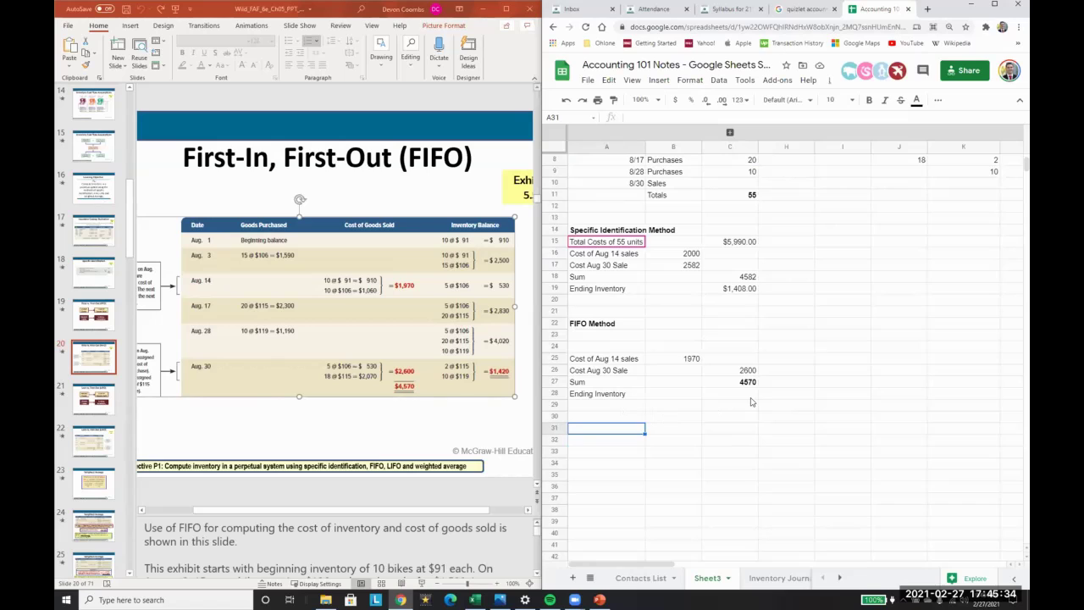
# Add a Total Sold row in A31 and calculate the units sold in B31 with =20+23
pyautogui.scroll(3, 754, 401)
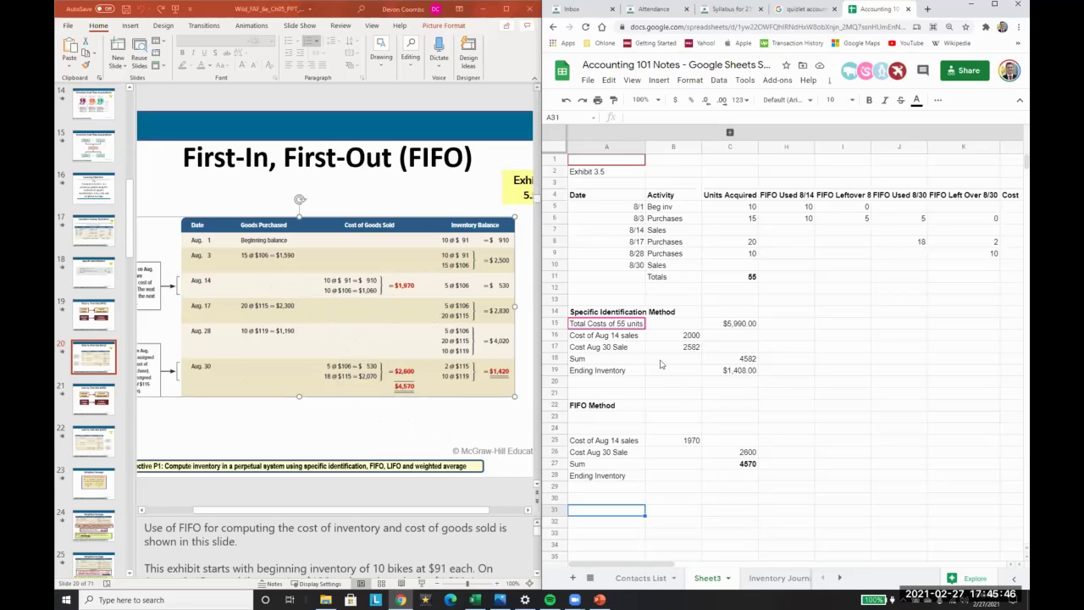
pyautogui.scroll(-2, 661, 365)
pyautogui.write('Total Sold')
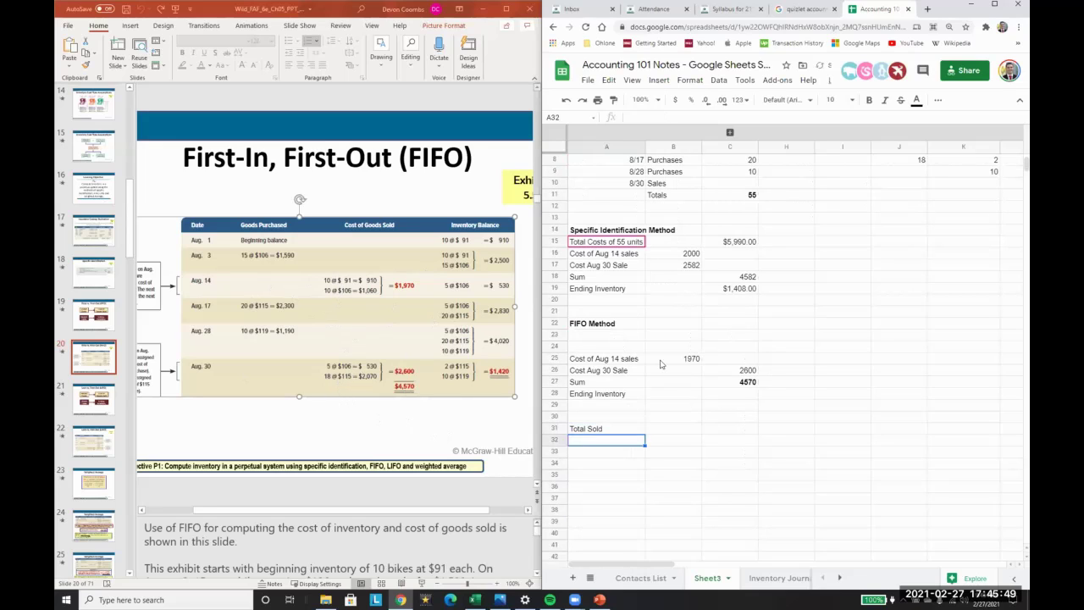
pyautogui.press('Tab')
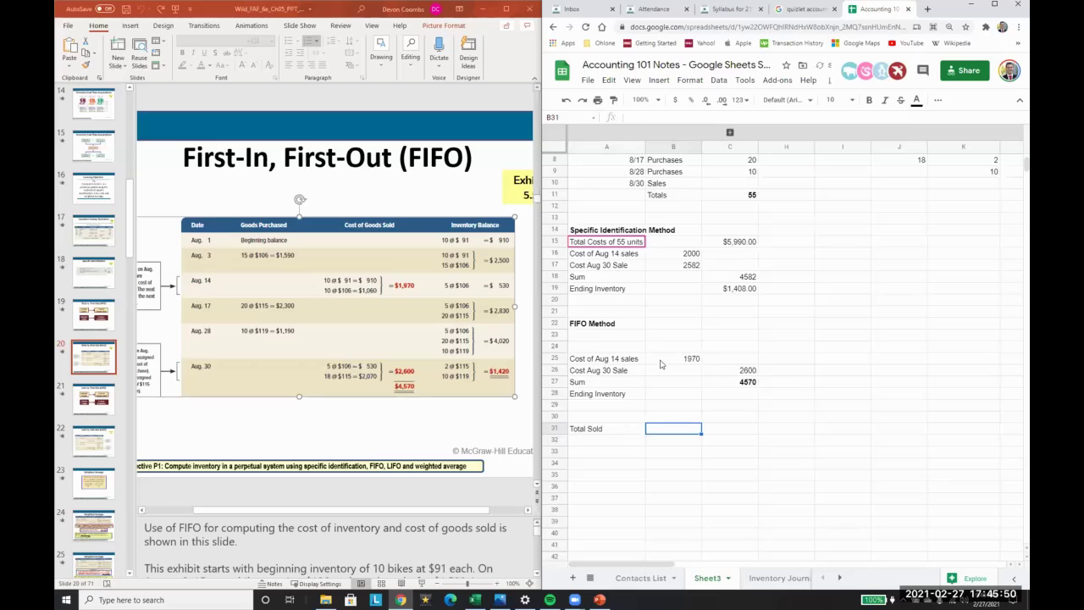
pyautogui.write('=20+2')
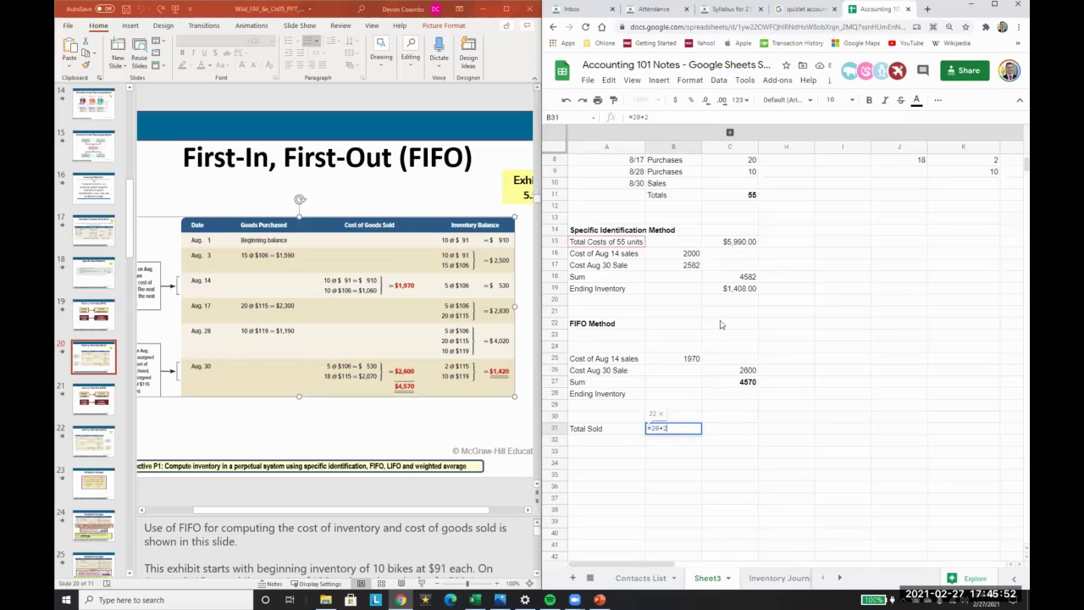
pyautogui.write('3')
pyautogui.press('Return')
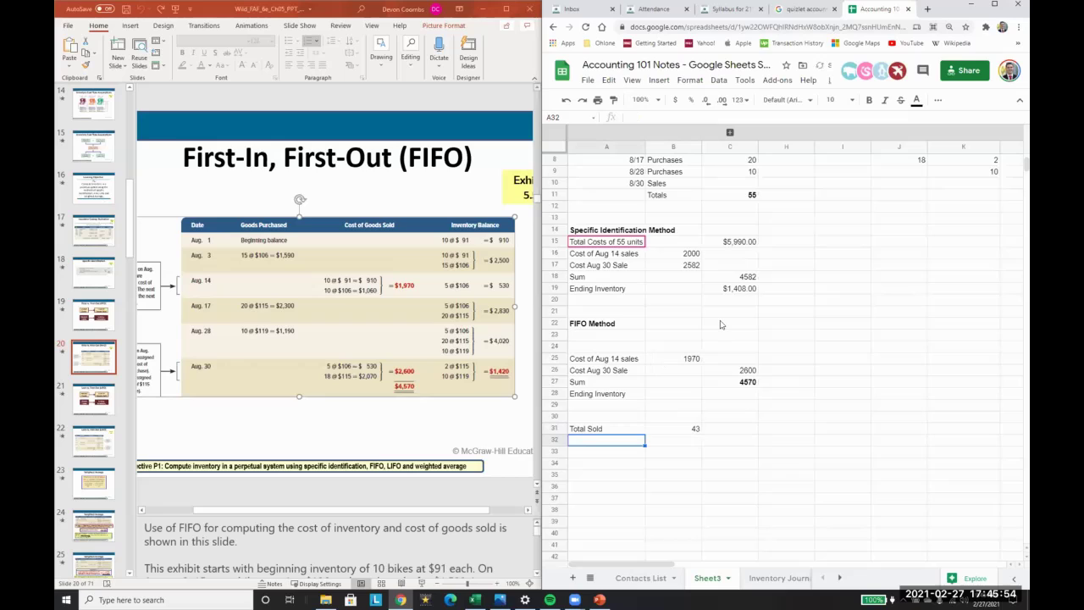
# Add a Total Inventory row in A32 with 55 units in B32
pyautogui.write('Total Inventor')
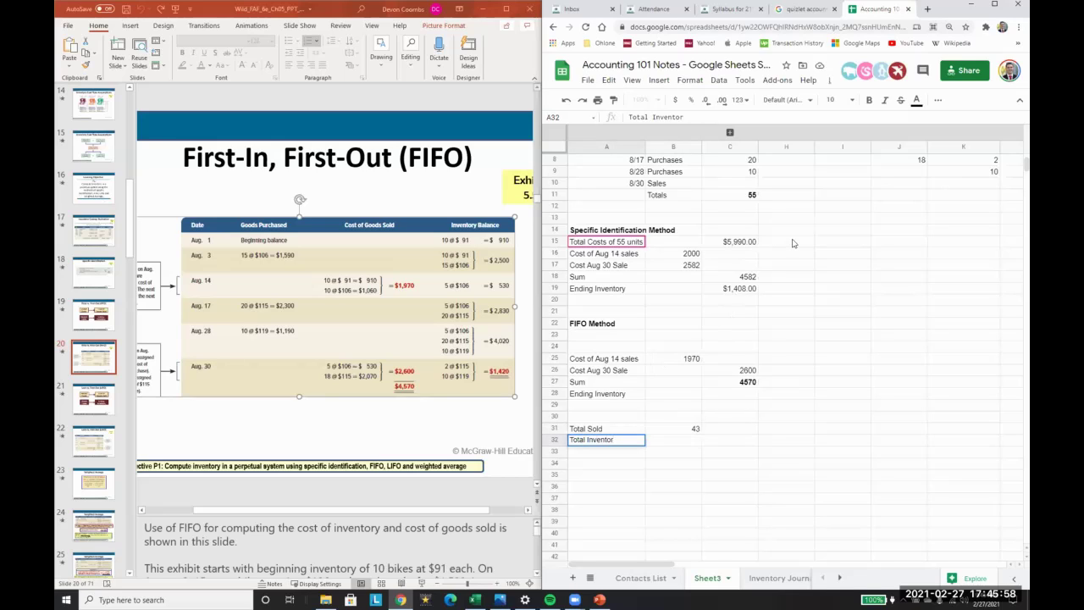
pyautogui.write('y')
pyautogui.press('Tab')
pyautogui.write('55')
pyautogui.press('Return')
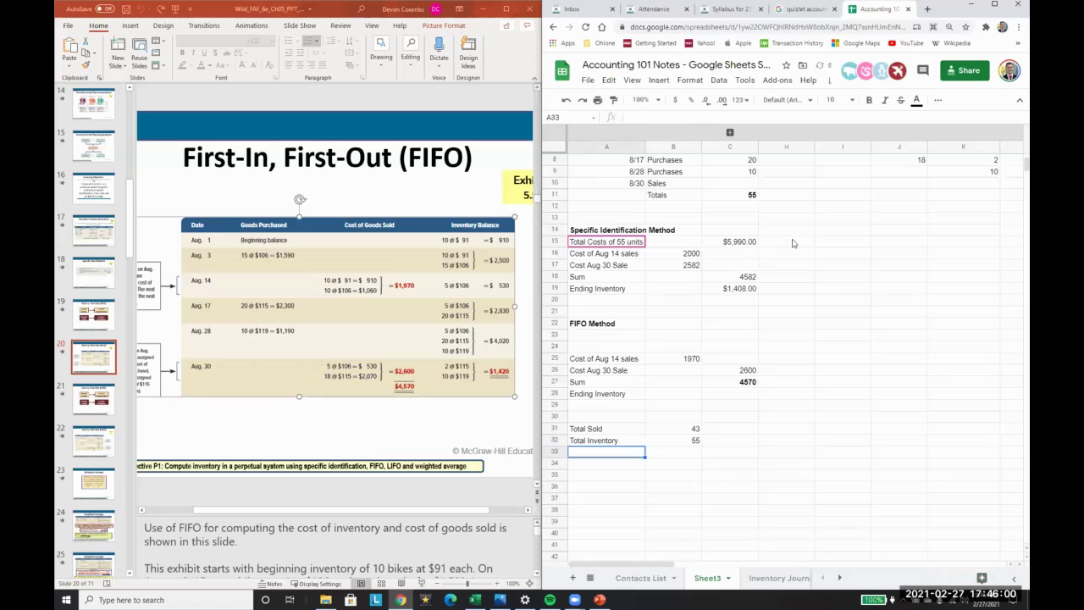
# Add a Leftover row in A33, calculate it in B33 with =B32-B31, and make both cells bold
pyautogui.write('Leftover')
pyautogui.press('Tab')
pyautogui.write('=B32-')
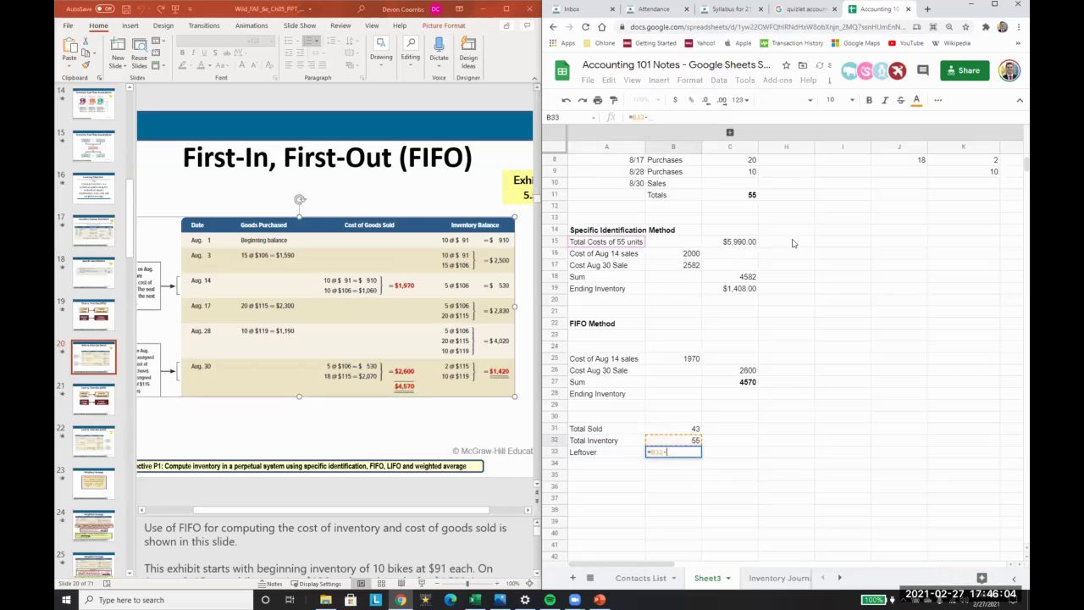
pyautogui.write('B31')
pyautogui.press('Return')
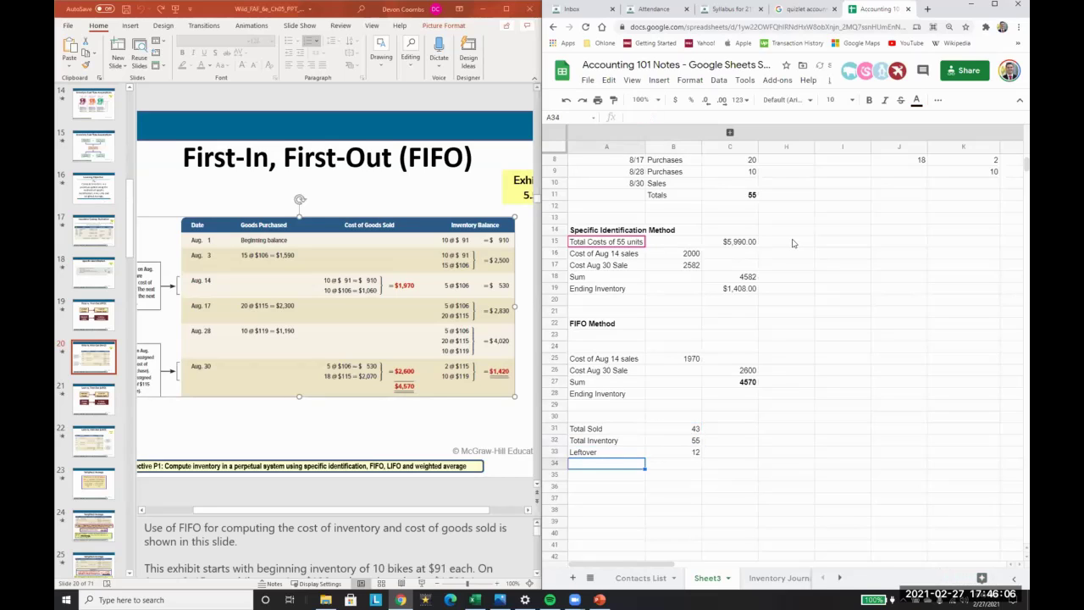
pyautogui.press('Up')
pyautogui.hotkey('shift', 'Right')
pyautogui.hotkey('ctrl', 'b')
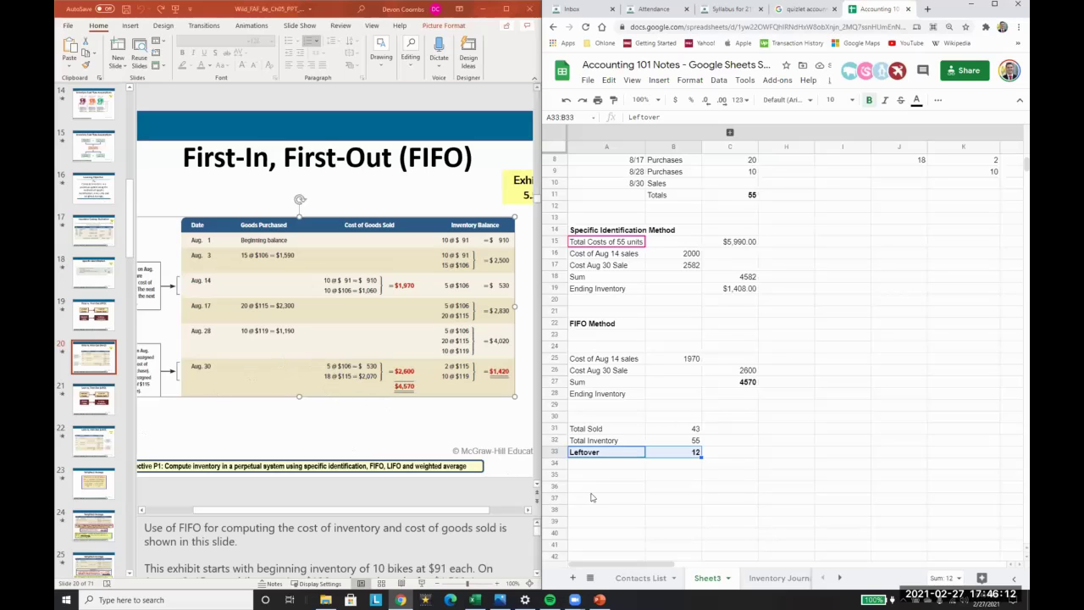
# Calculate the cost of the leftover Aug 28 units in A34 with =C9*L9
pyautogui.scroll(3, 644, 381)
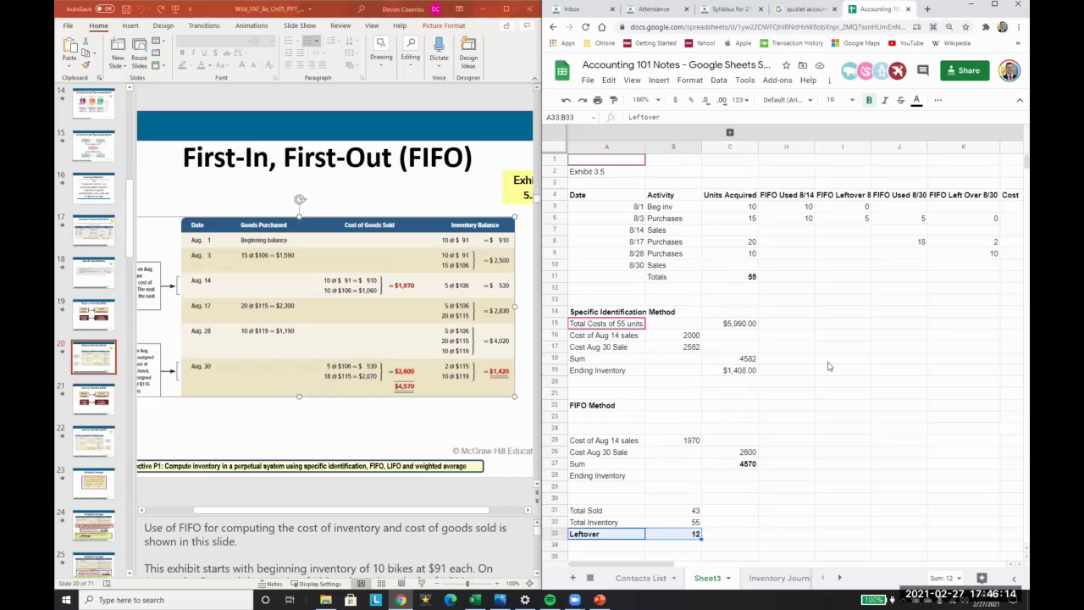
pyautogui.click(663, 257)
pyautogui.scroll(-8, 723, 288)
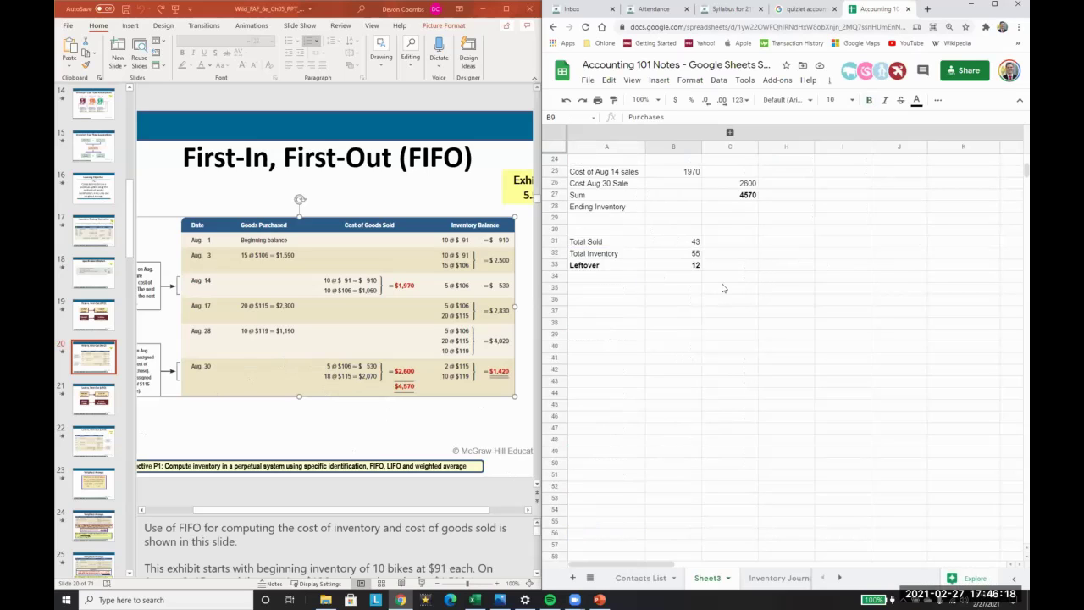
pyautogui.scroll(3, 722, 288)
pyautogui.click(629, 406)
pyautogui.press('Up')
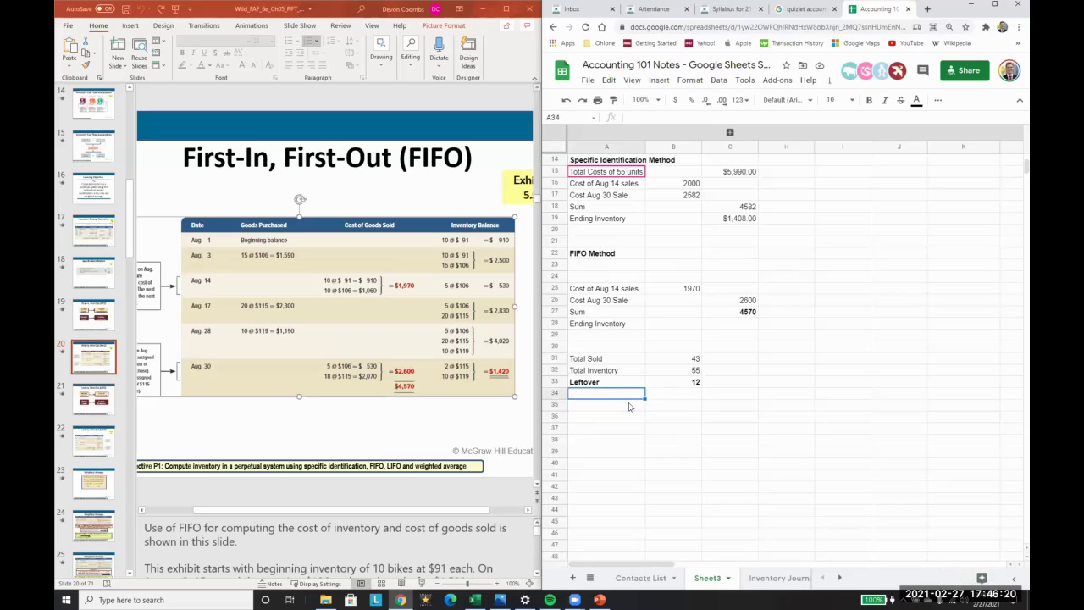
pyautogui.scroll(3, 678, 372)
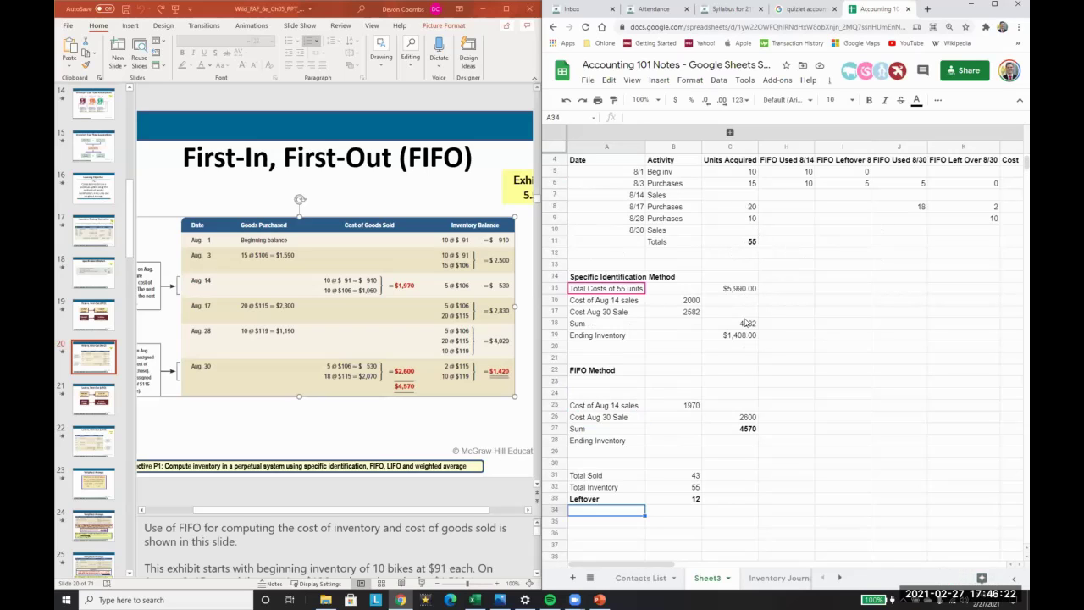
pyautogui.write('=')
pyautogui.click(750, 218)
pyautogui.write('+')
pyautogui.press('Right')
pyautogui.press('Right')
pyautogui.press('Right')
pyautogui.press('Right')
pyautogui.press('Right')
pyautogui.press('Right')
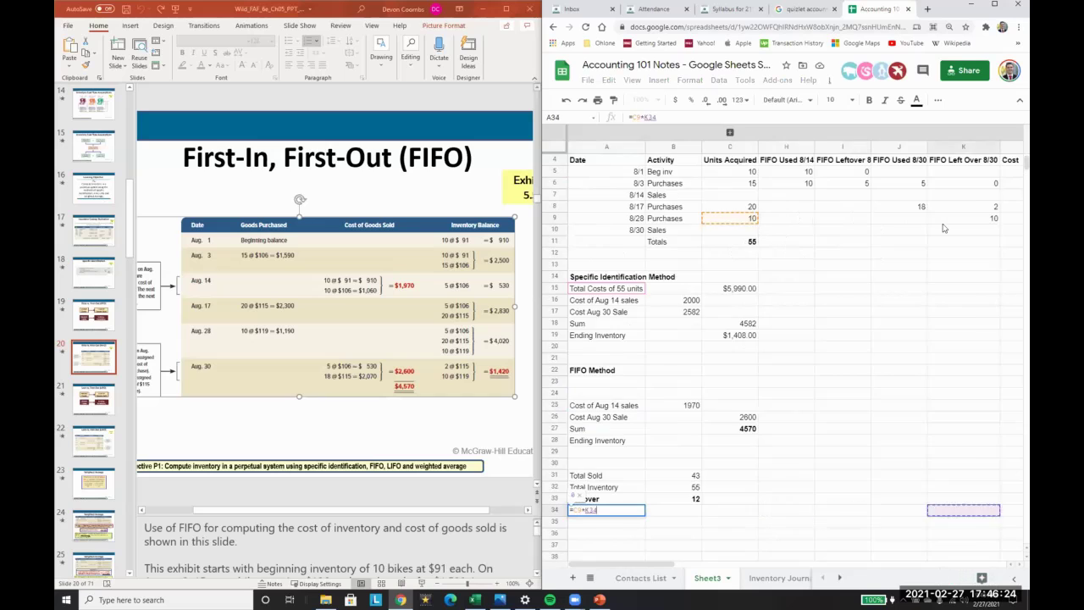
pyautogui.press('Right')
pyautogui.press('Right')
pyautogui.press('Right')
pyautogui.press('Up')
pyautogui.press('Up')
pyautogui.press('Up')
pyautogui.press('Up')
pyautogui.press('Up')
pyautogui.press('Up')
pyautogui.press('Up')
pyautogui.press('Up')
pyautogui.press('Up')
pyautogui.press('Up')
pyautogui.press('Up')
pyautogui.press('Up')
pyautogui.press('Up')
pyautogui.press('Up')
pyautogui.press('Up')
pyautogui.press('Up')
pyautogui.press('Up')
pyautogui.press('Up')
pyautogui.press('Up')
pyautogui.press('Up')
pyautogui.press('Left')
pyautogui.press('Left')
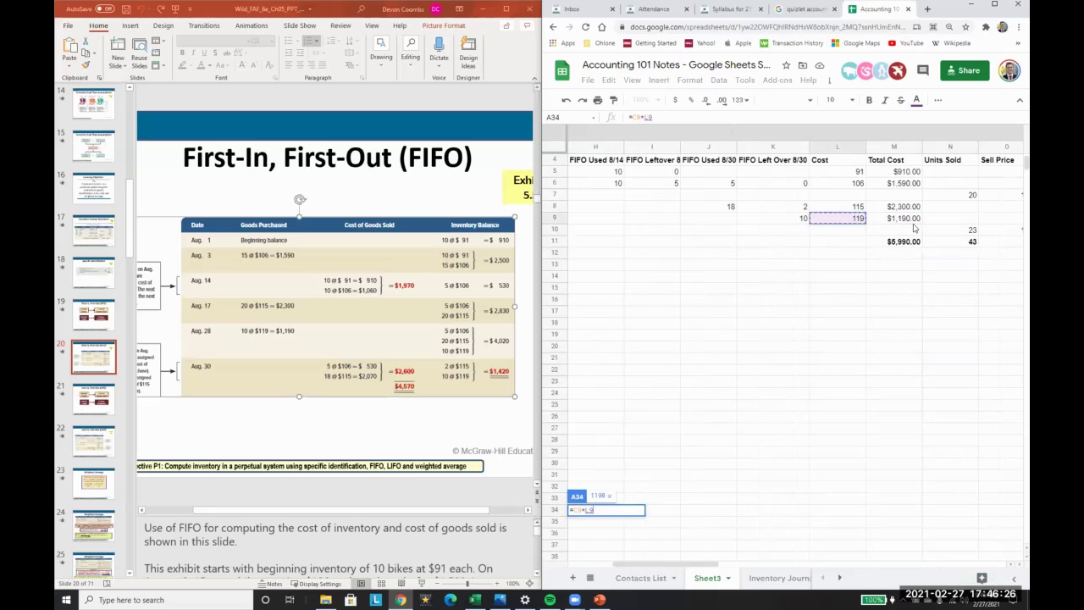
pyautogui.press('Return')
# Move the Aug 28 leftover cost from A34 to B34 and label it 8/28 in A34
pyautogui.press('Up')
pyautogui.press('Left')
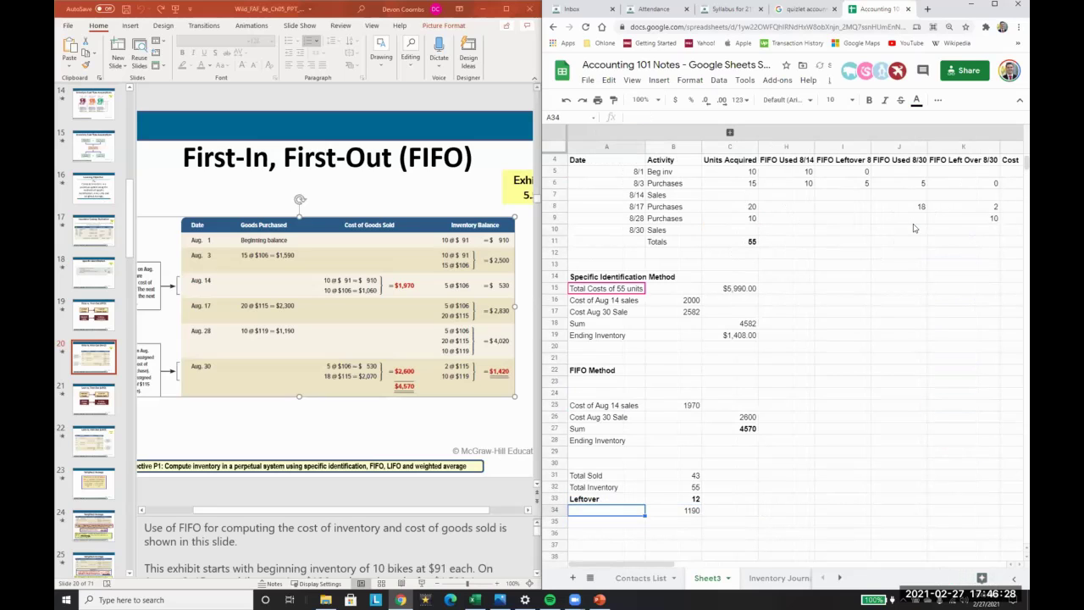
pyautogui.write('8/28')
pyautogui.press('Return')
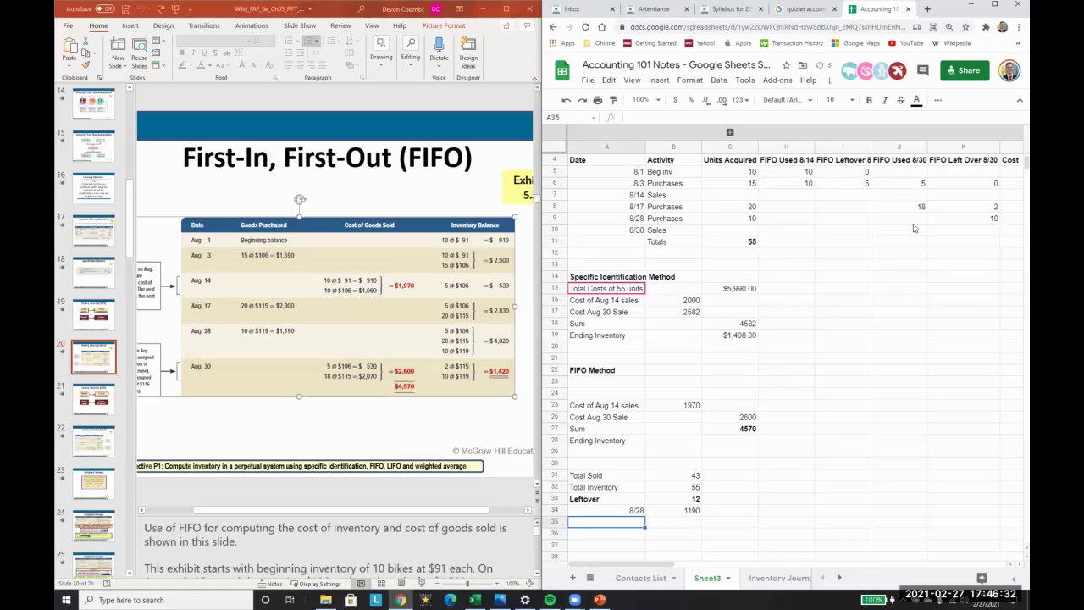
# Label A35 as 8/17 and calculate the cost of its leftover units in B35 with =K8*L8
pyautogui.write('8/17')
pyautogui.press('Tab')
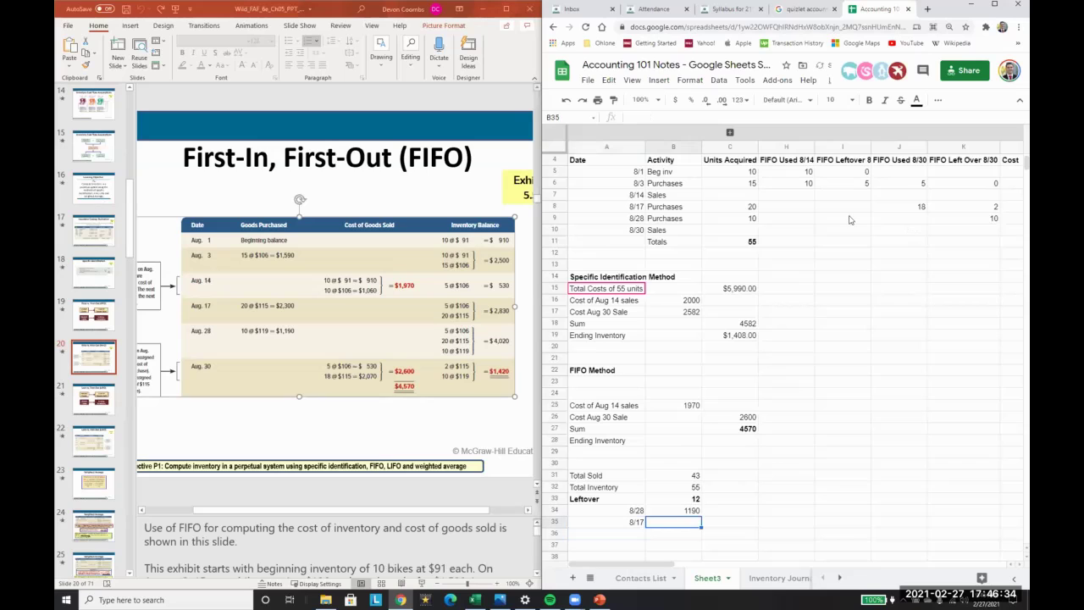
pyautogui.write('=+')
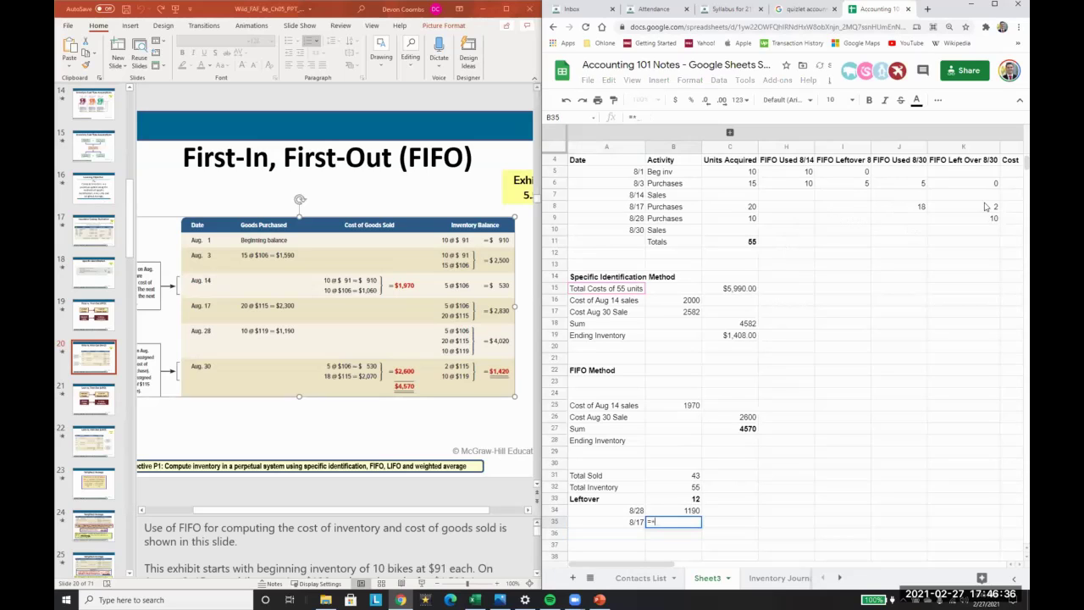
pyautogui.hscroll(5, 999, 214)
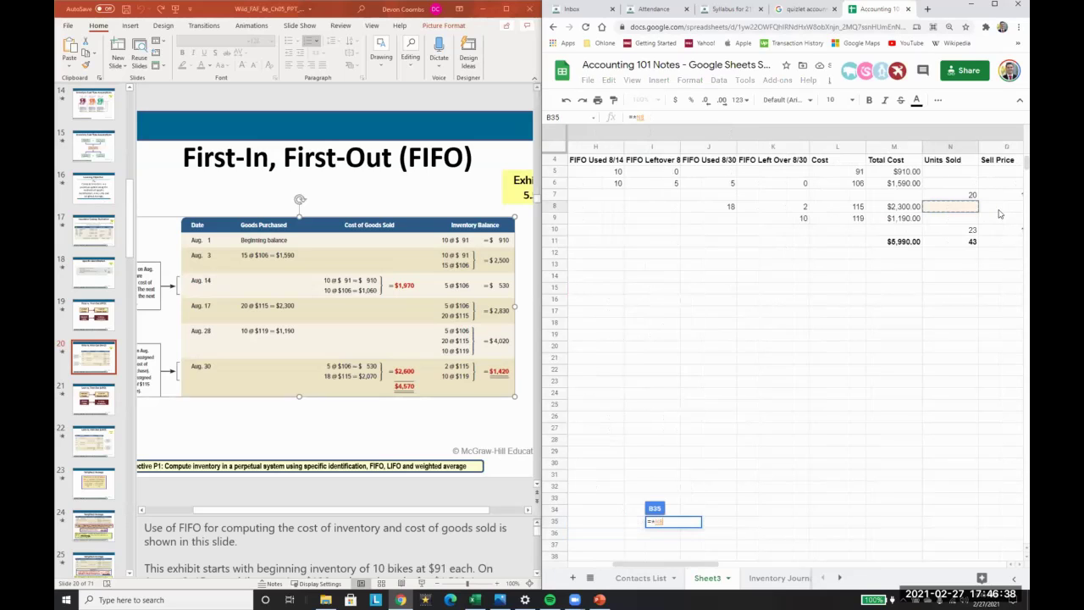
pyautogui.press('Return')
pyautogui.press('Up')
pyautogui.press('Return')
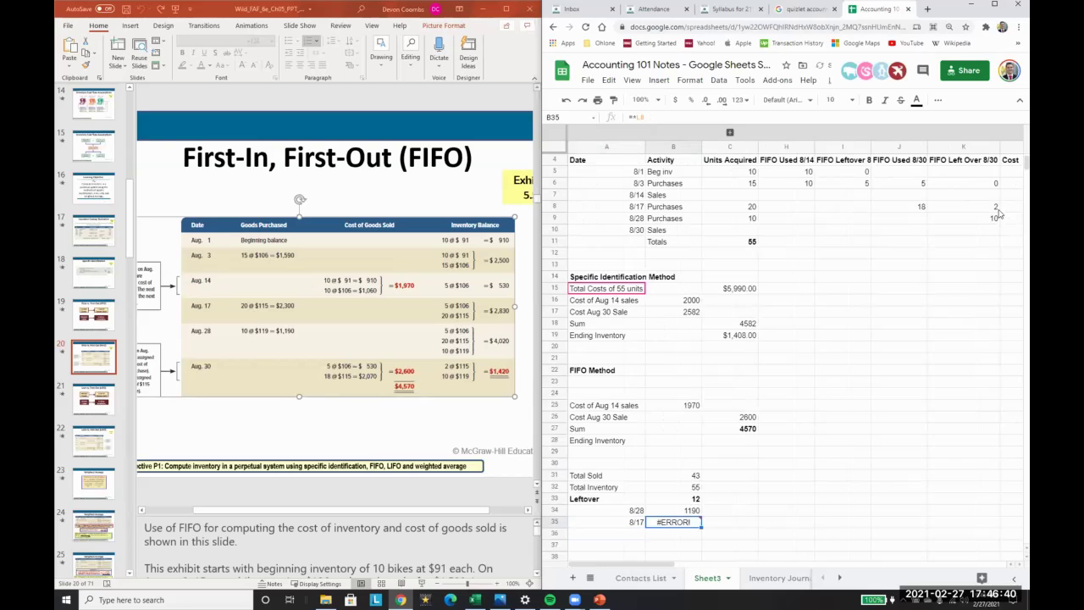
pyautogui.click(986, 212)
pyautogui.write('*')
pyautogui.hscroll(3, 987, 216)
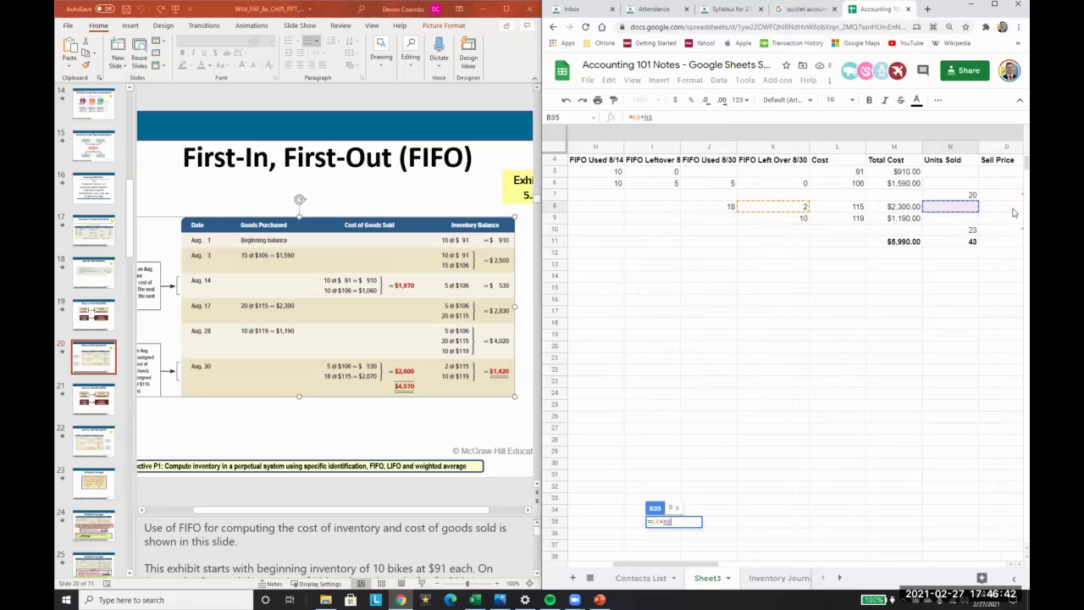
pyautogui.click(873, 207)
pyautogui.press('Return')
# Add up the two leftover inventory costs in B36 with =B34+B35
pyautogui.hscroll(-2, 989, 224)
pyautogui.scroll(-1, 989, 224)
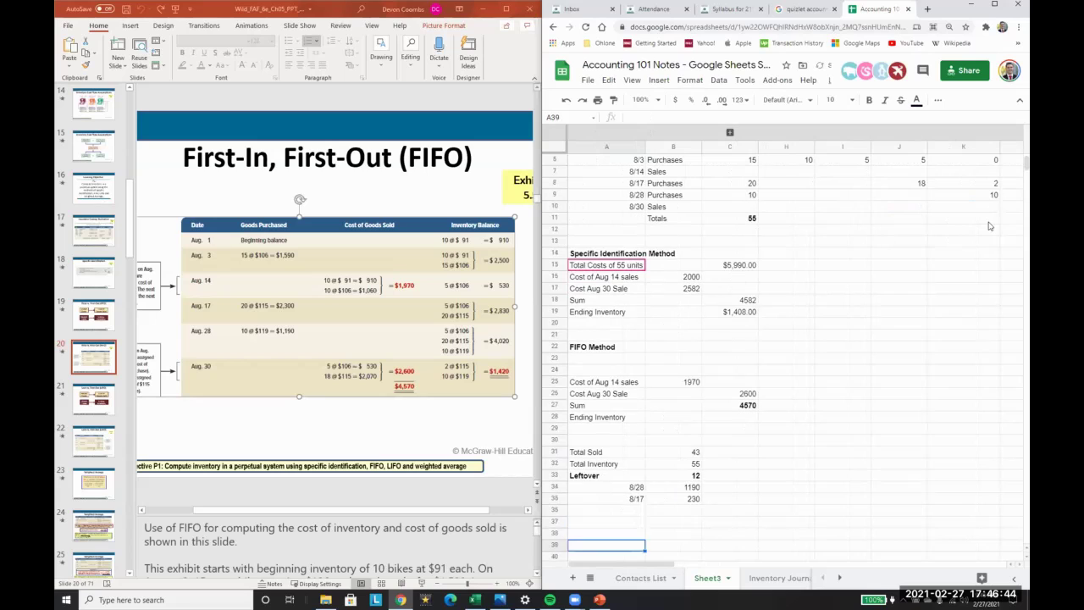
pyautogui.write('=B34+B35')
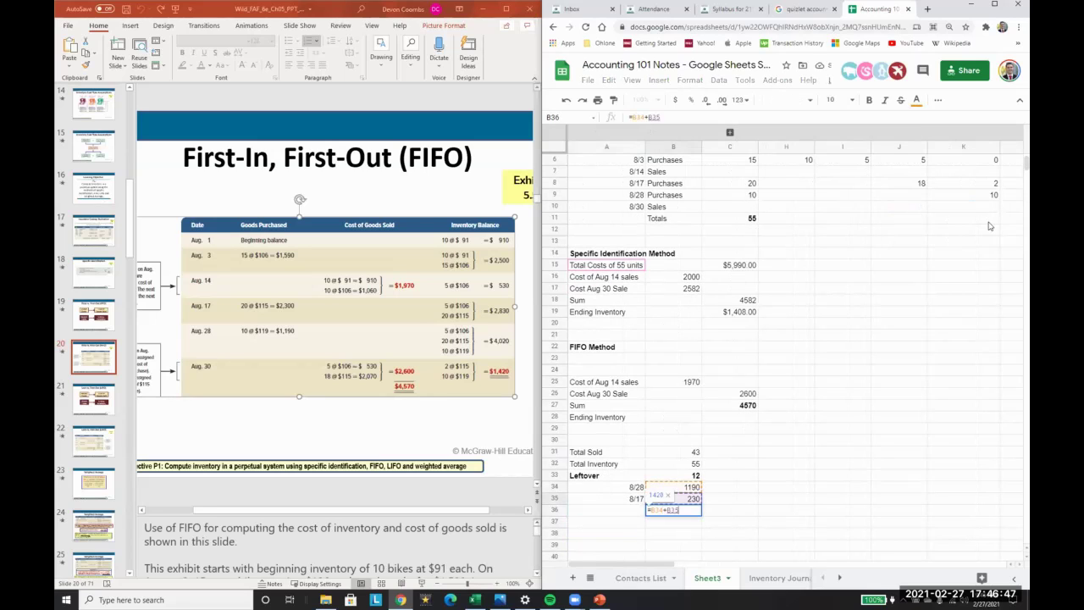
pyautogui.press('Return')
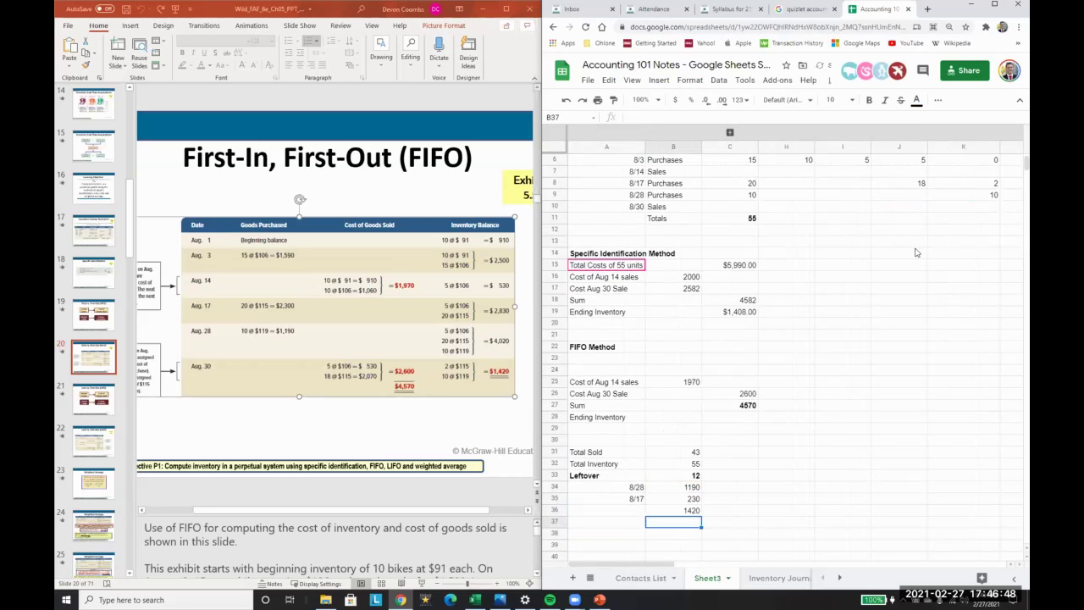
# Subtract the leftover inventory cost from the total cost of 55 units in B37 with =C15-B36
pyautogui.scroll(-1, 893, 297)
pyautogui.write('=')
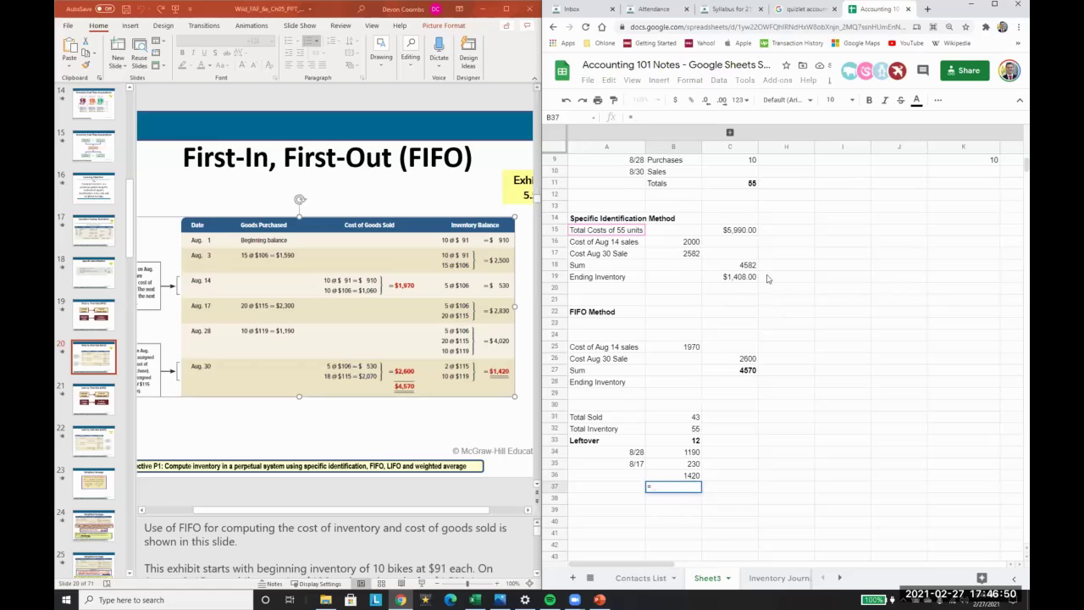
pyautogui.click(749, 232)
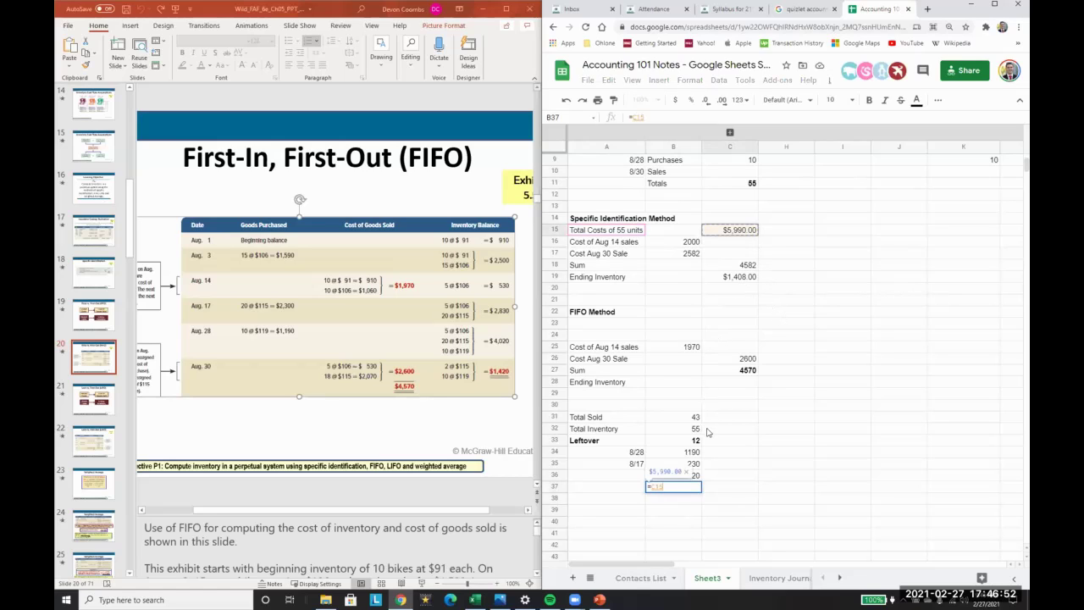
pyautogui.write('-')
pyautogui.click(693, 475)
pyautogui.press('Return')
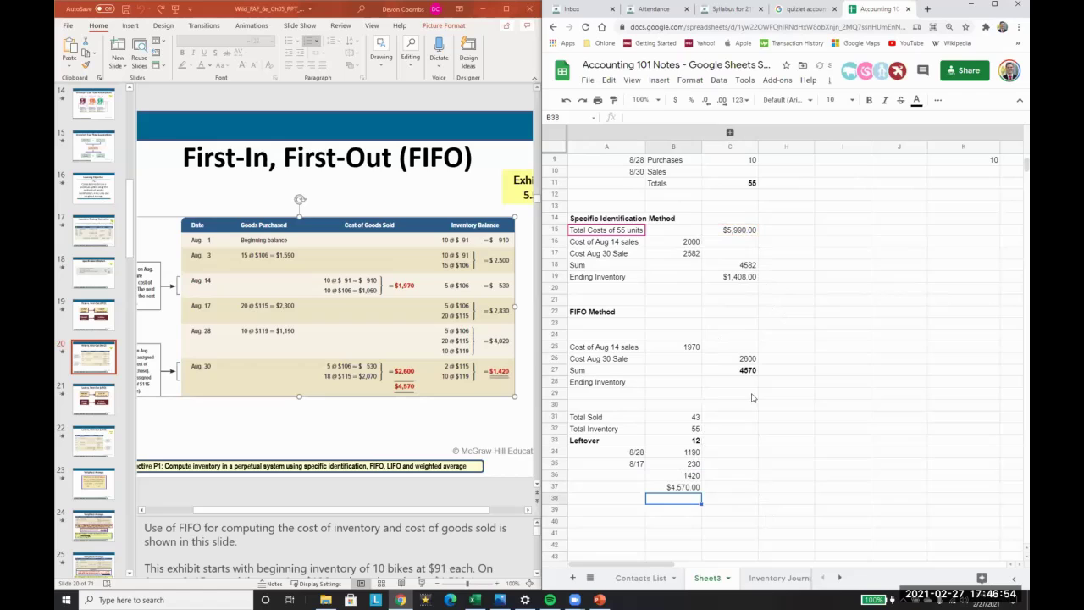
pyautogui.press('Up')
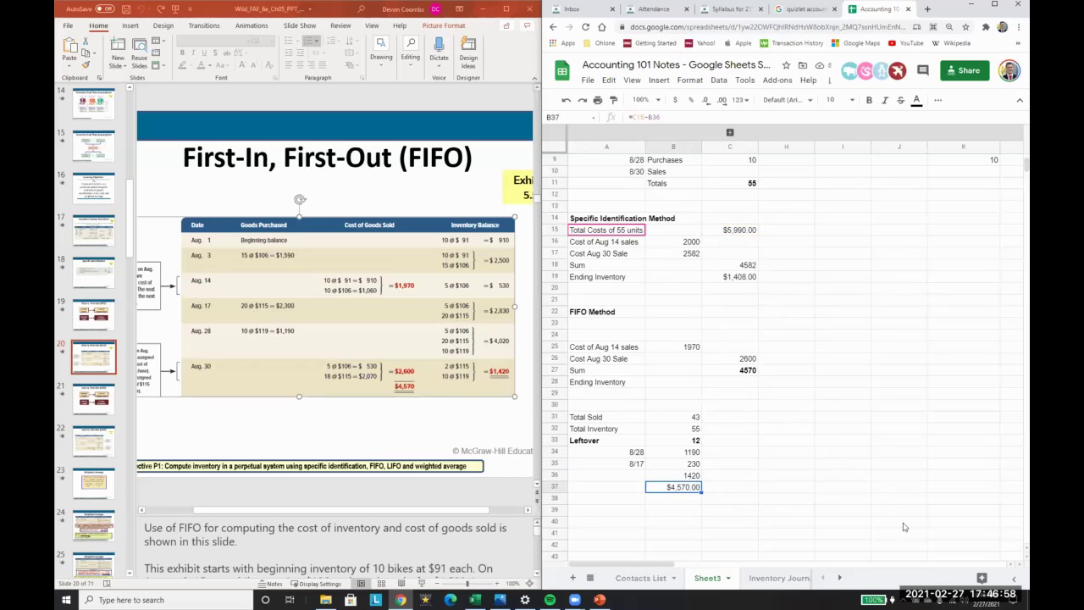
# Switch to the PowerPoint presentation and open slide 21, following the FIFO exhibit
pyautogui.scroll(-1, 875, 474)
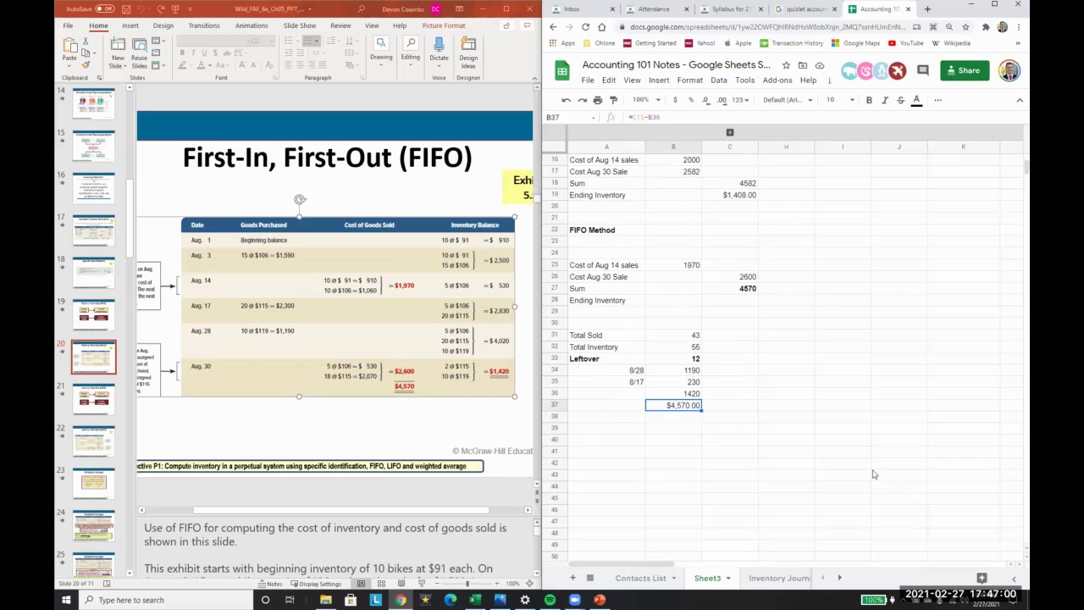
pyautogui.press('Left')
pyautogui.scroll(1, 713, 274)
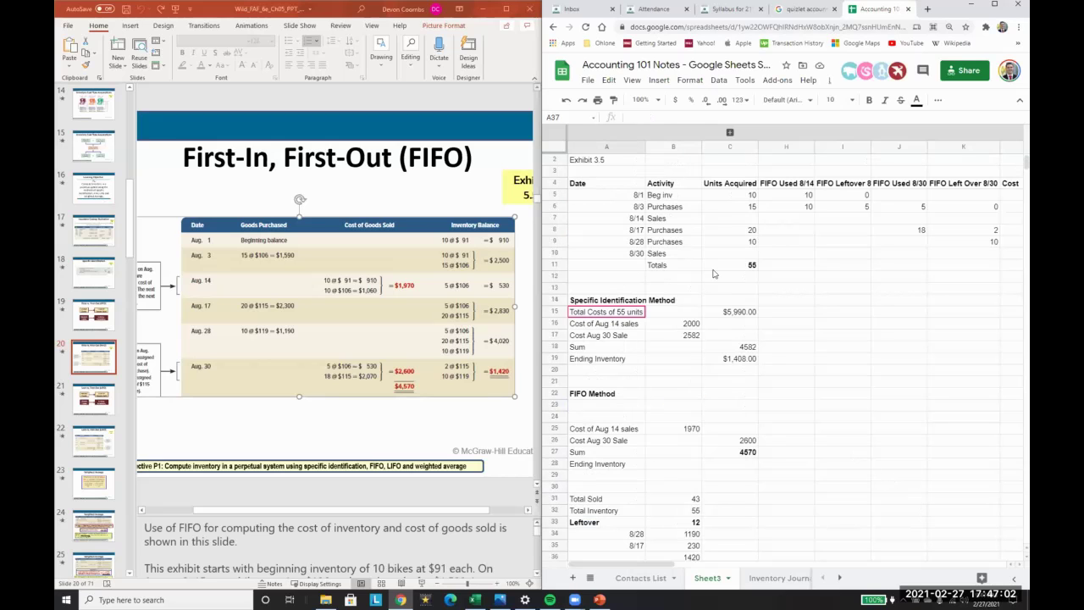
pyautogui.press('Down')
pyautogui.click(95, 390)
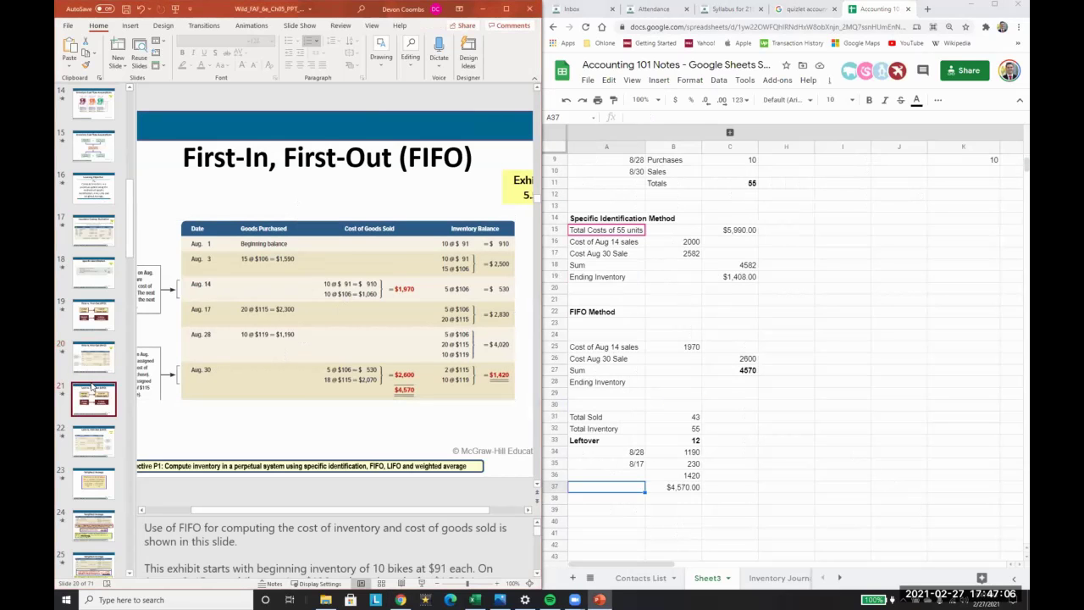